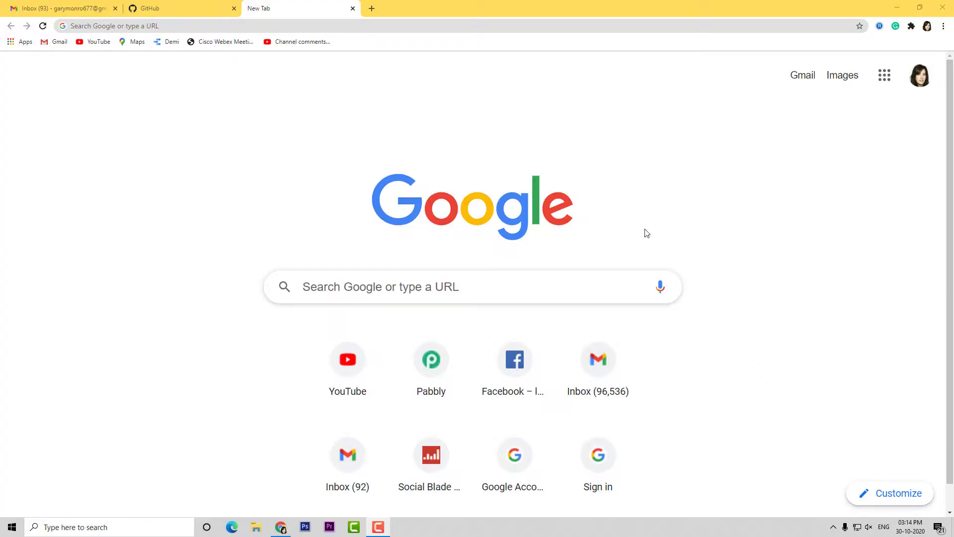
- Go to pabbly.com and open the product page for Connect
left_click(386, 26)
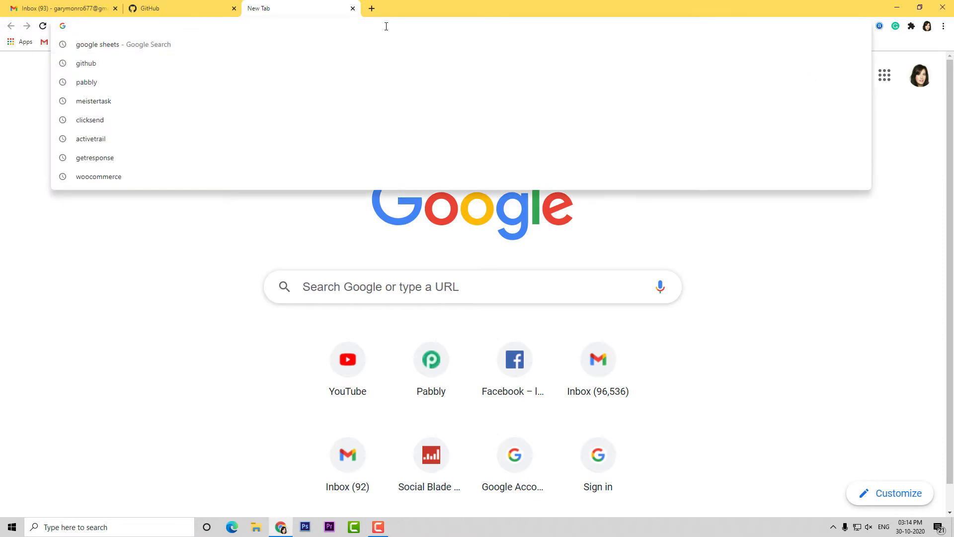
type("Pabbly.")
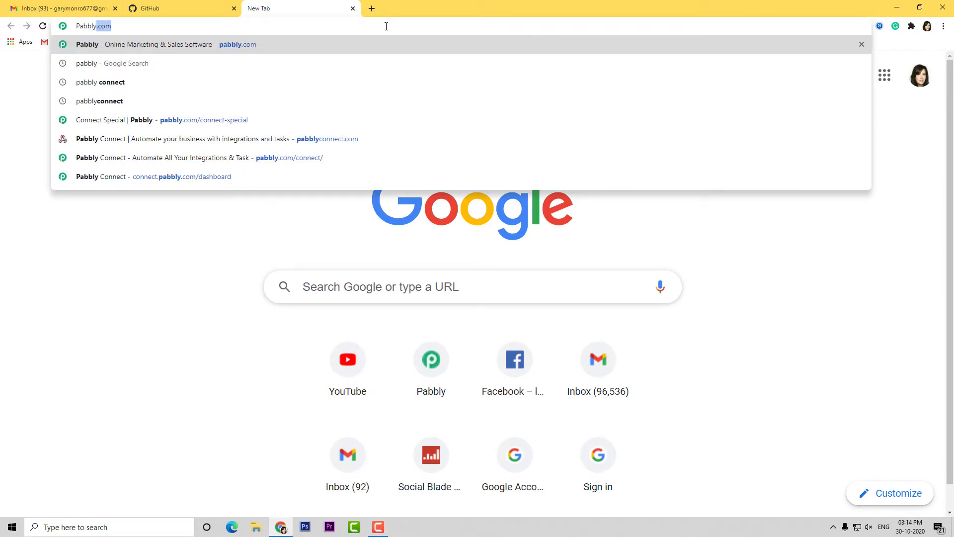
type("com")
key("Return")
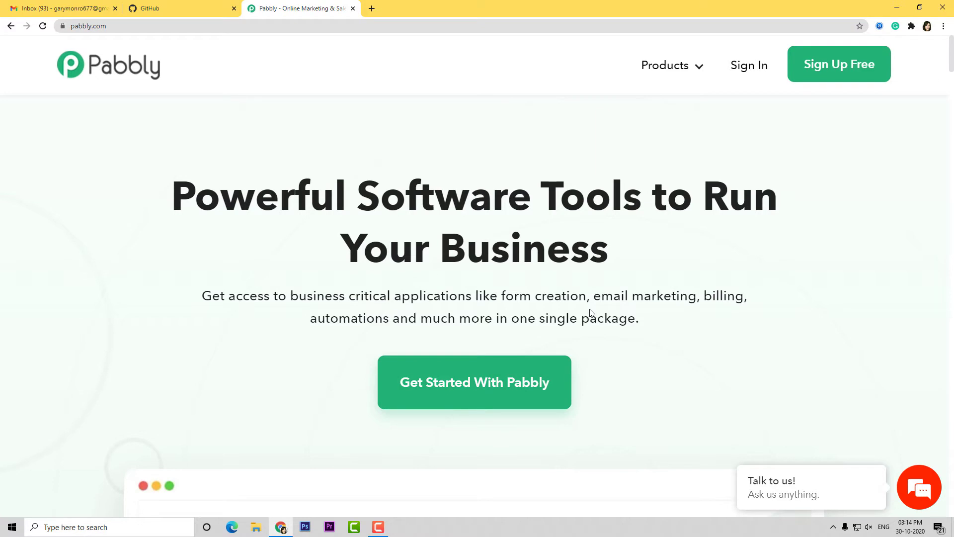
mouse_move(670, 65)
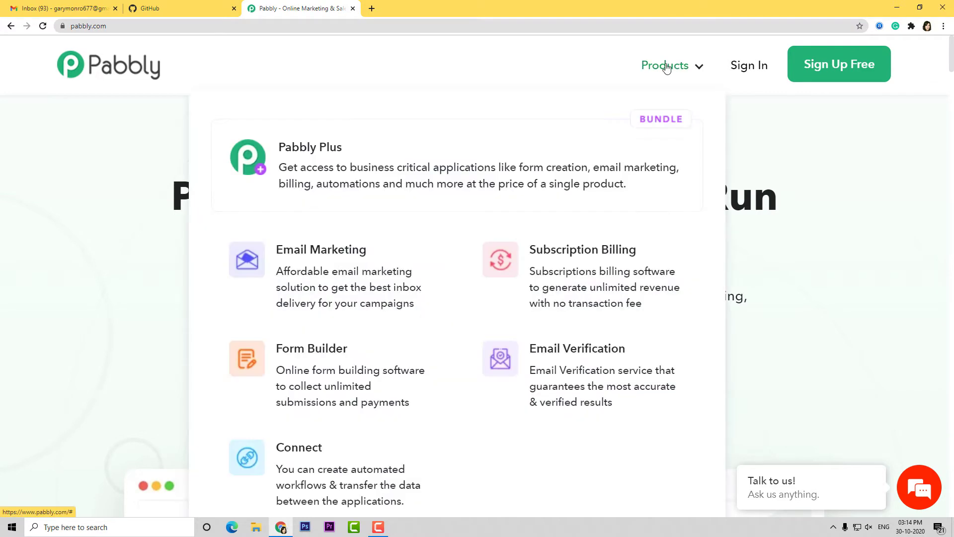
left_click(314, 459)
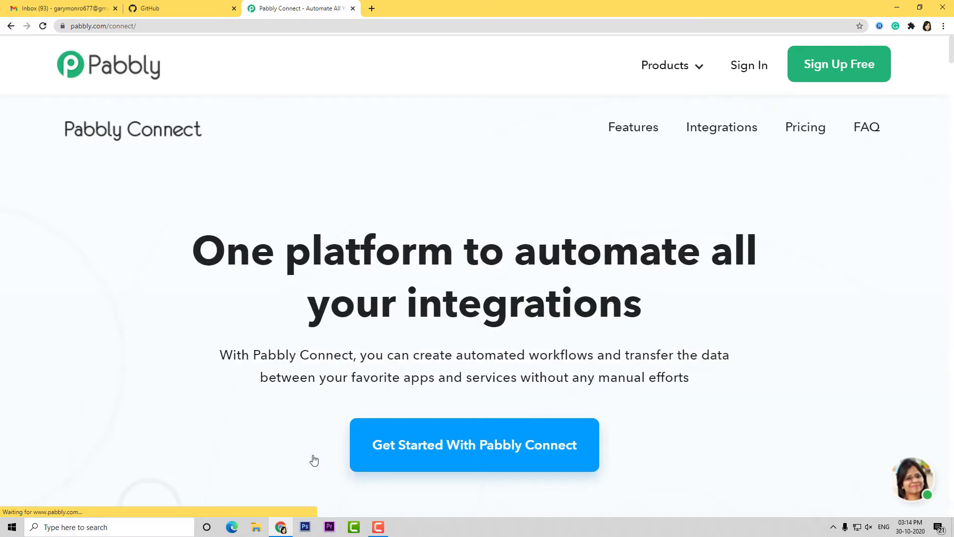
- Sign in to Pabbly and access the Connect application from the list of all apps
left_click(744, 67)
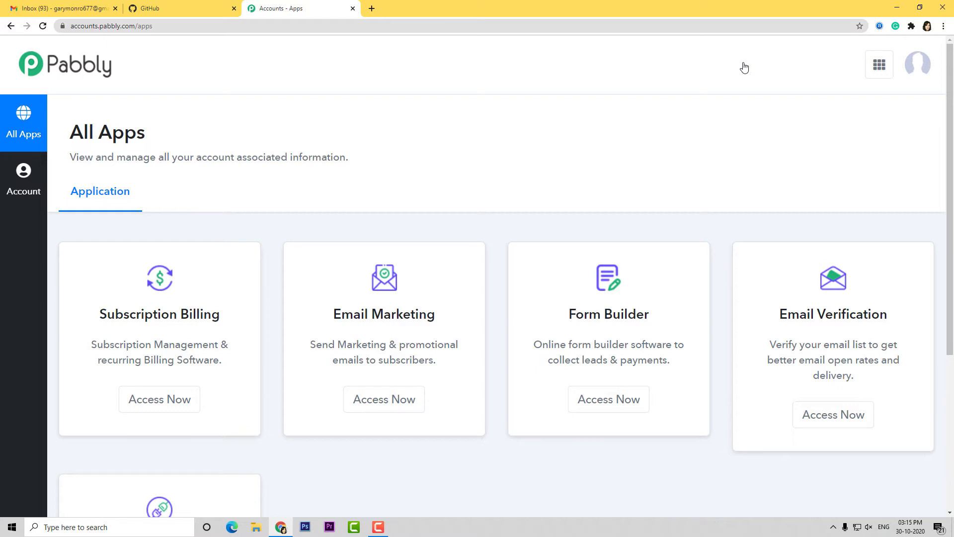
scroll(731, 129, "down", 5)
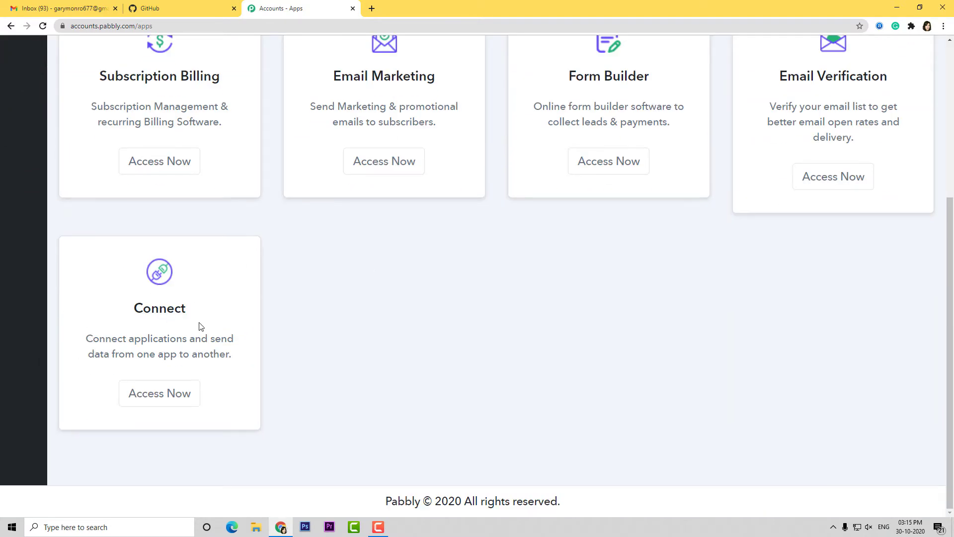
left_click(164, 402)
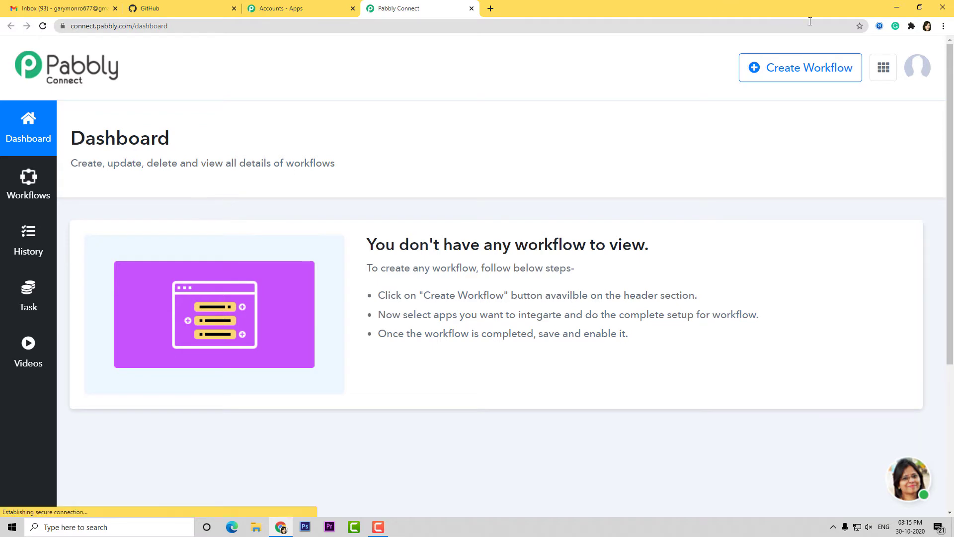
- Create a new workflow named "GitHub to Google Sheets"
left_click(818, 73)
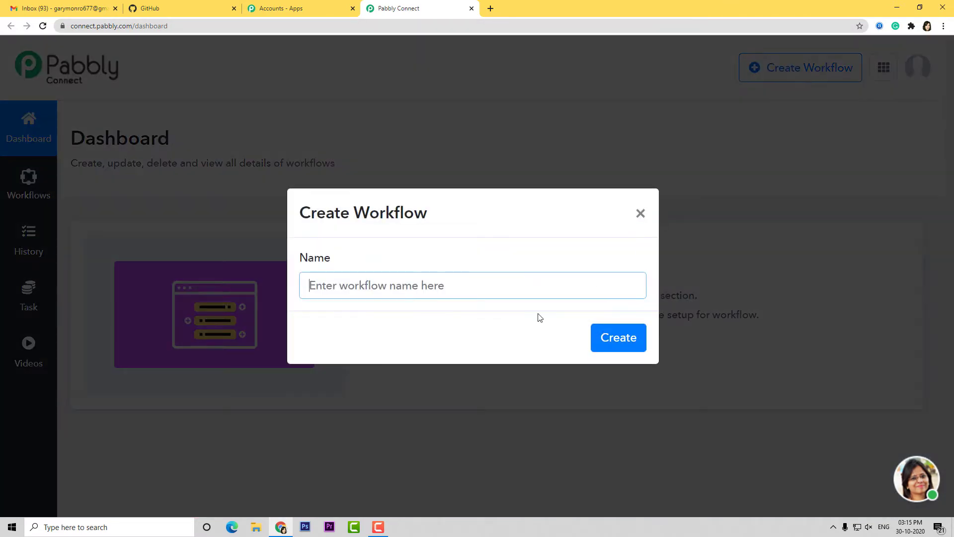
type("G")
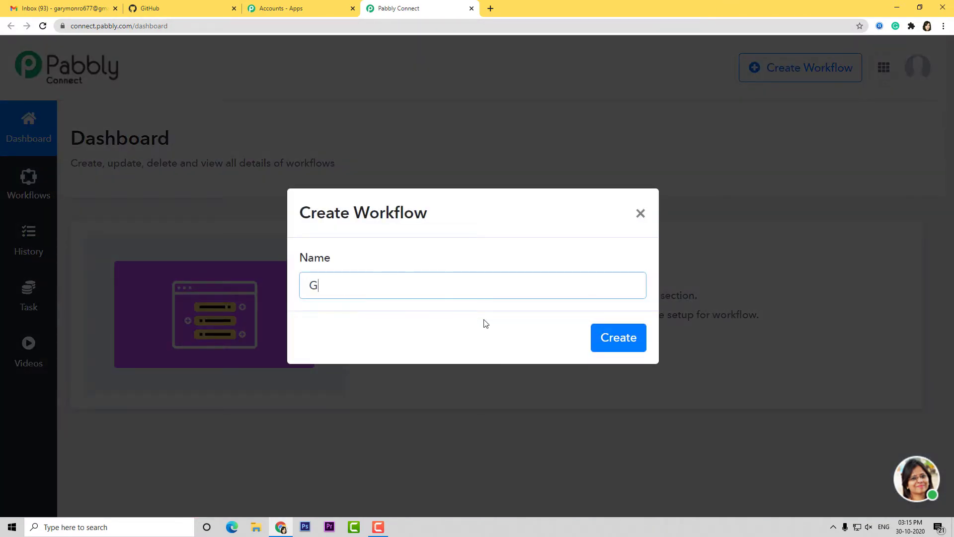
type("itHub to Google Sheets")
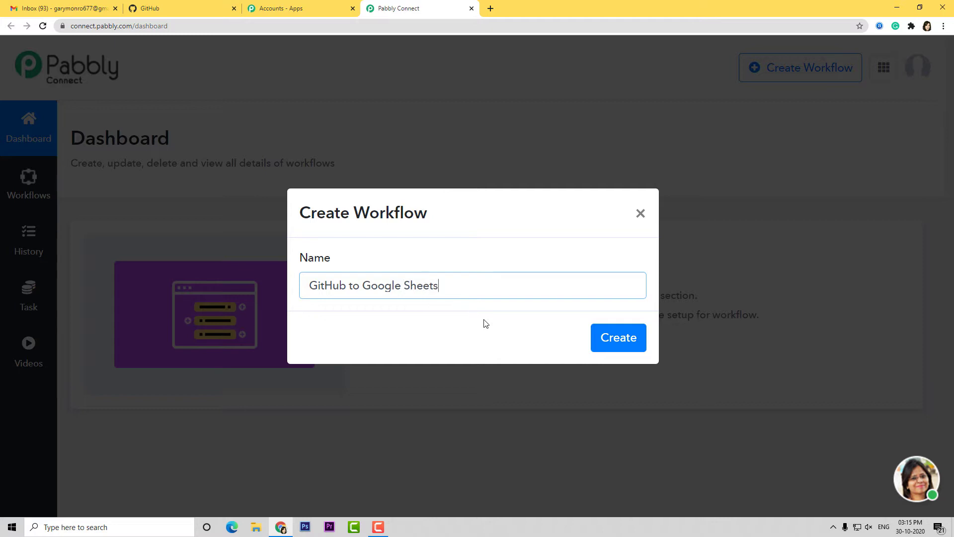
left_click(613, 341)
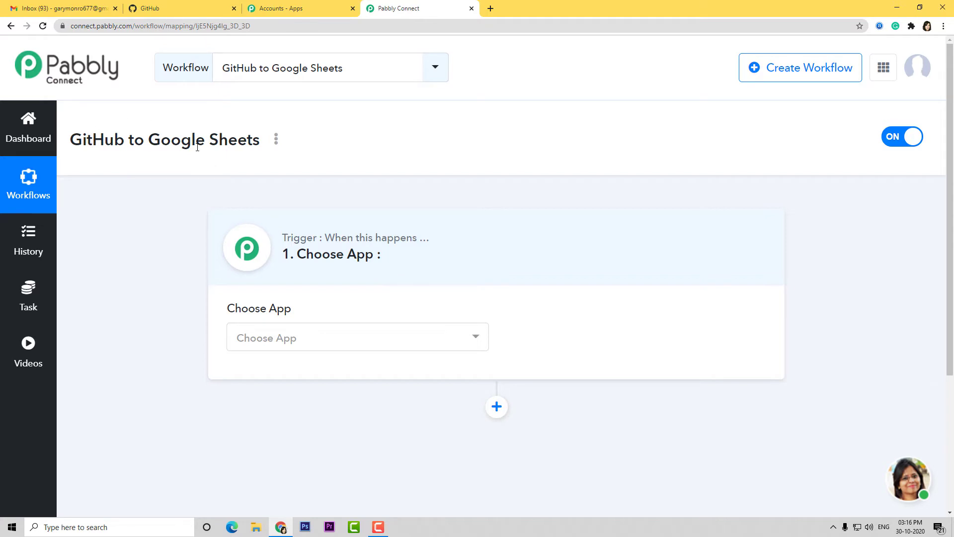
- Set the workflow's trigger app to GitHub with Issues as its method
left_click(362, 341)
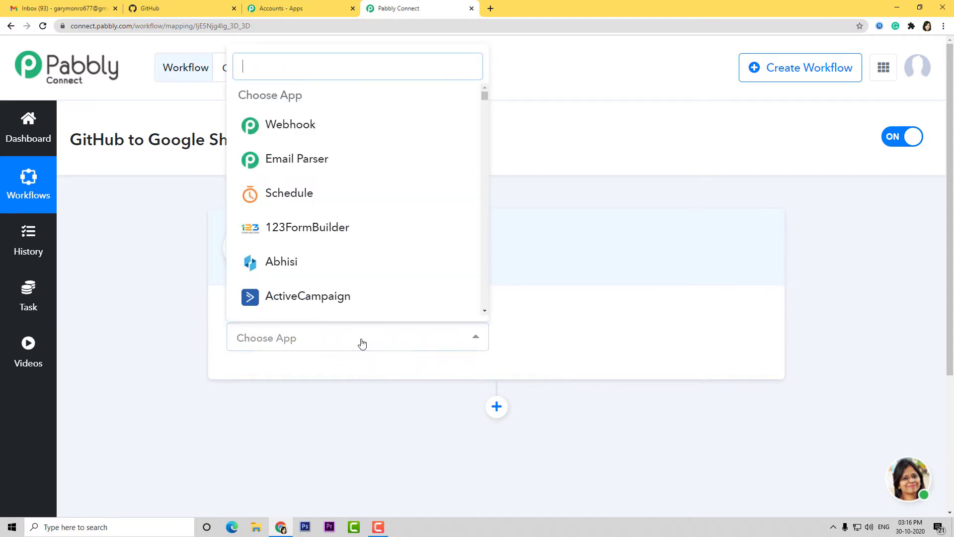
type("git")
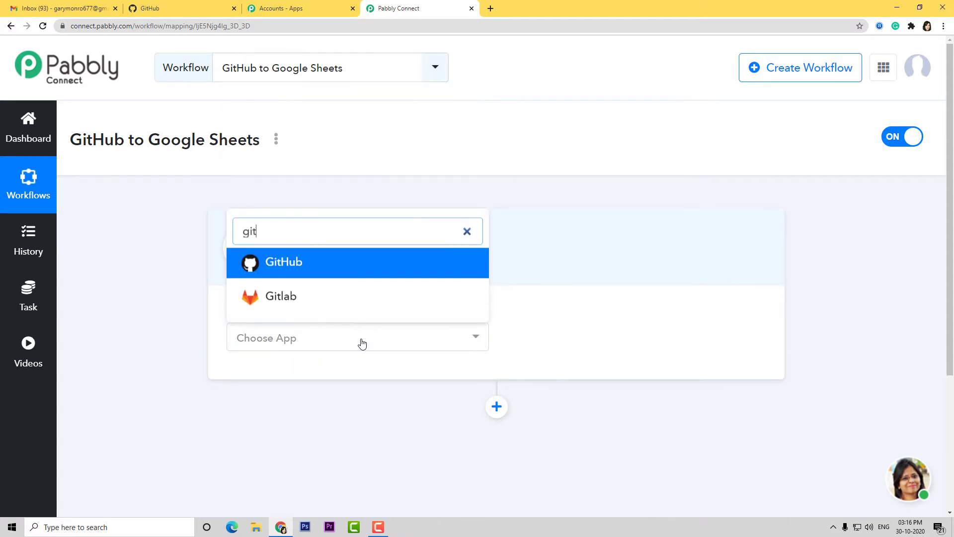
left_click(323, 266)
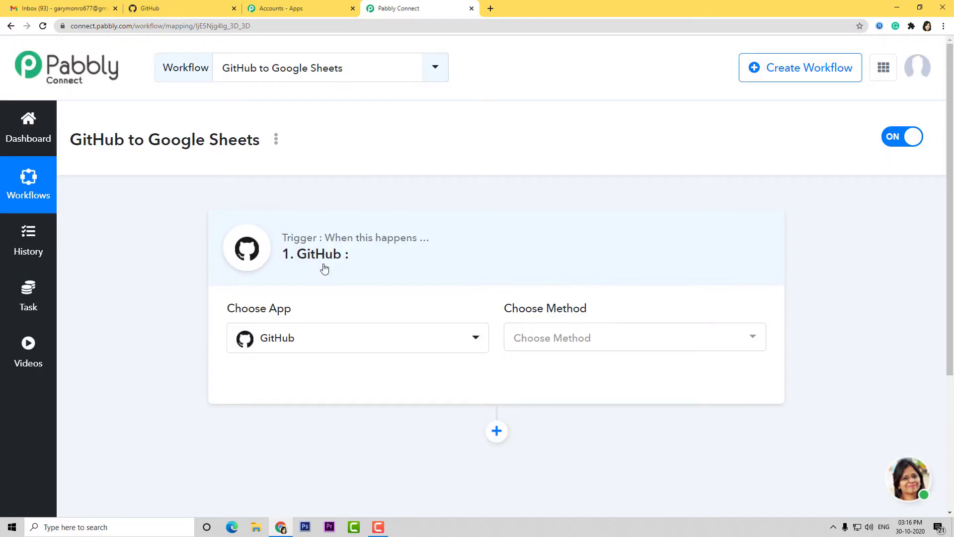
left_click(576, 350)
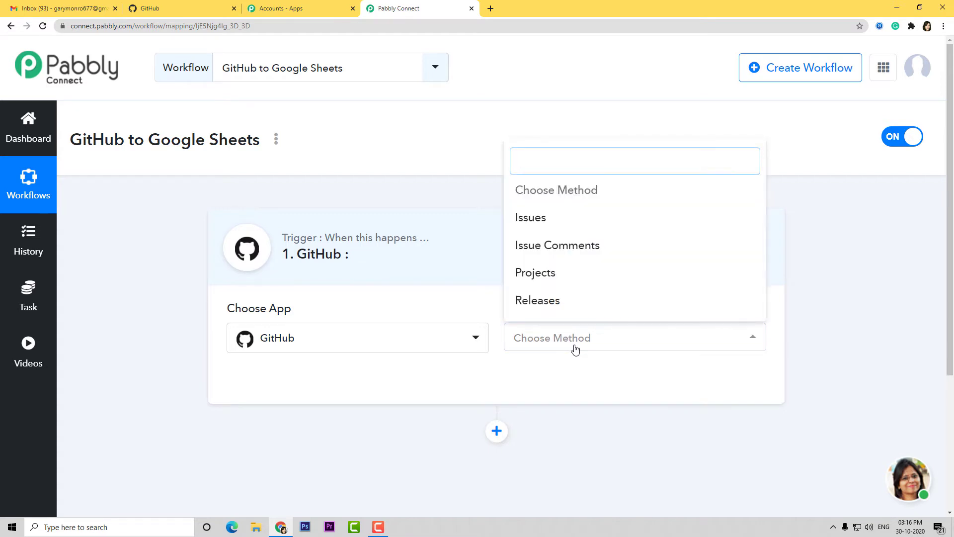
left_click(558, 227)
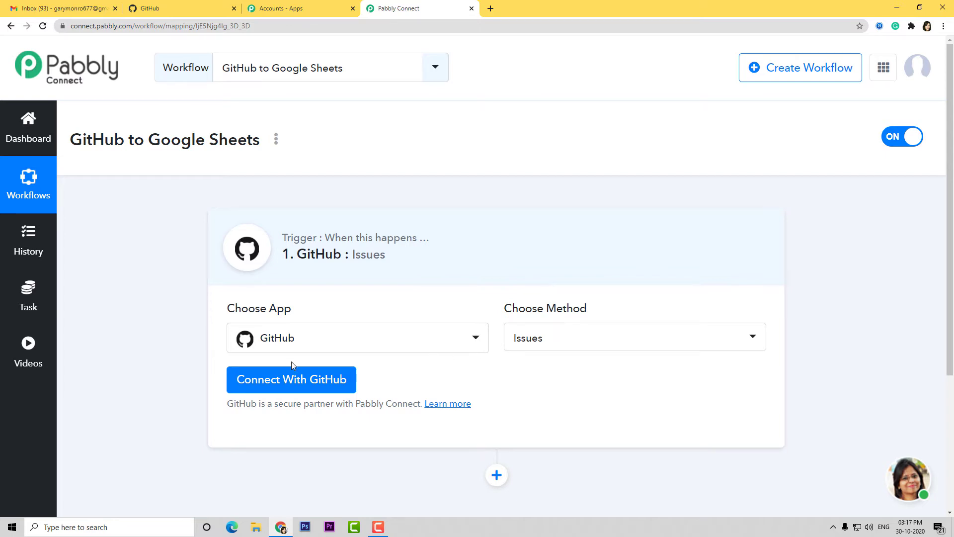
- Connect the trigger to GitHub with new credentials, authorizing Pabbly and entering the account password to confirm access
left_click(288, 378)
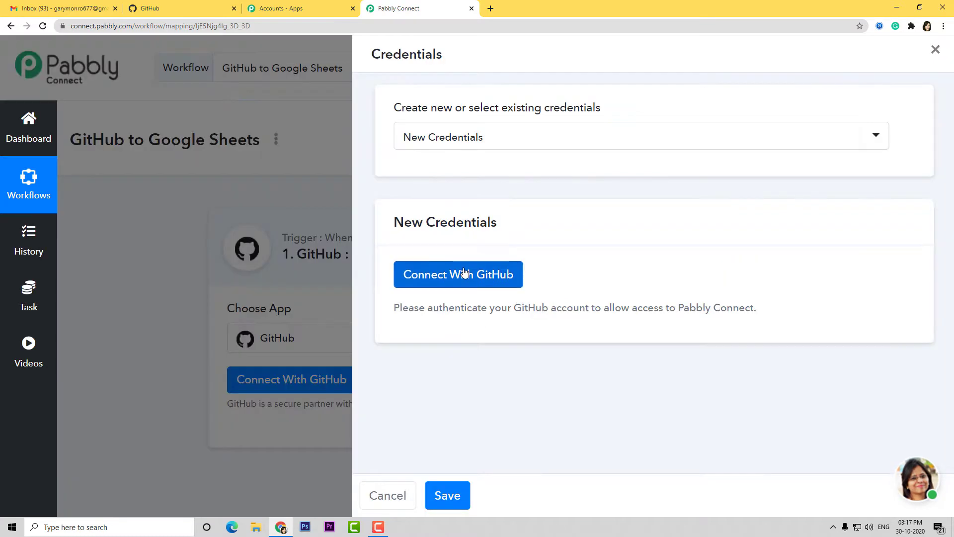
left_click(458, 273)
scroll(343, 211, "down", 5)
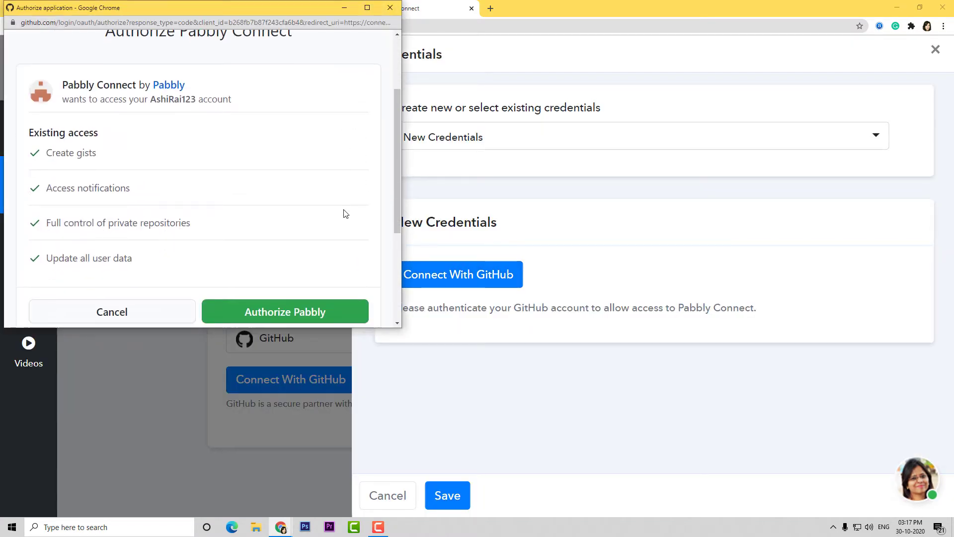
left_click(319, 177)
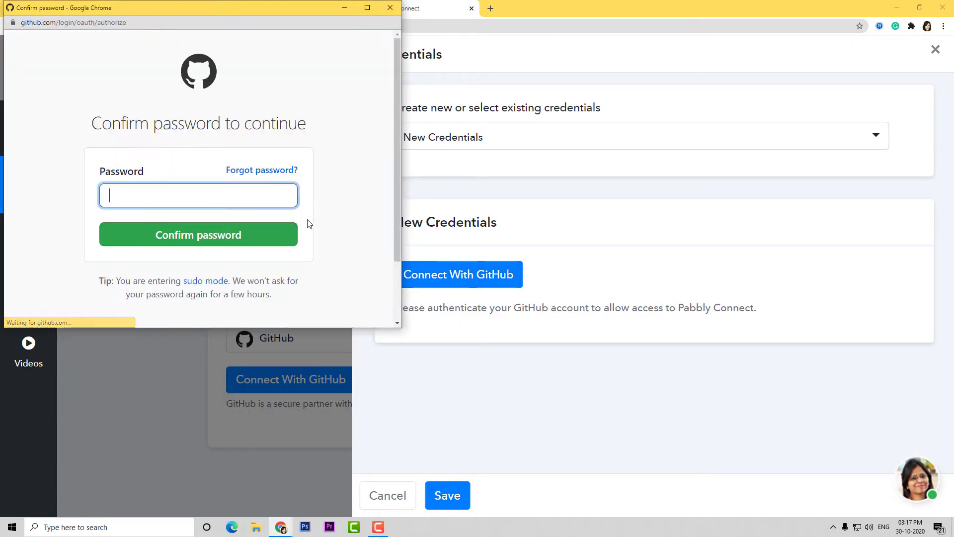
type("••••••••••")
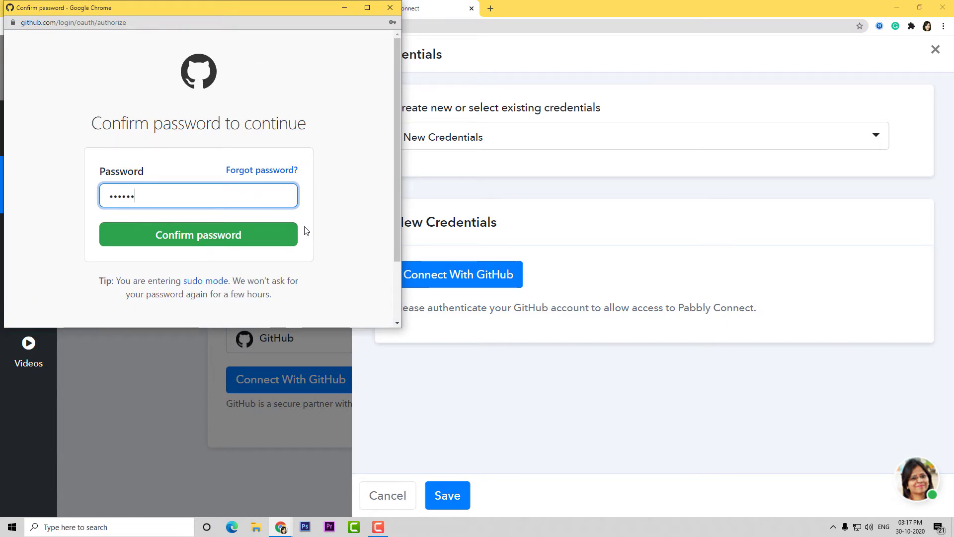
type("••")
key("Return")
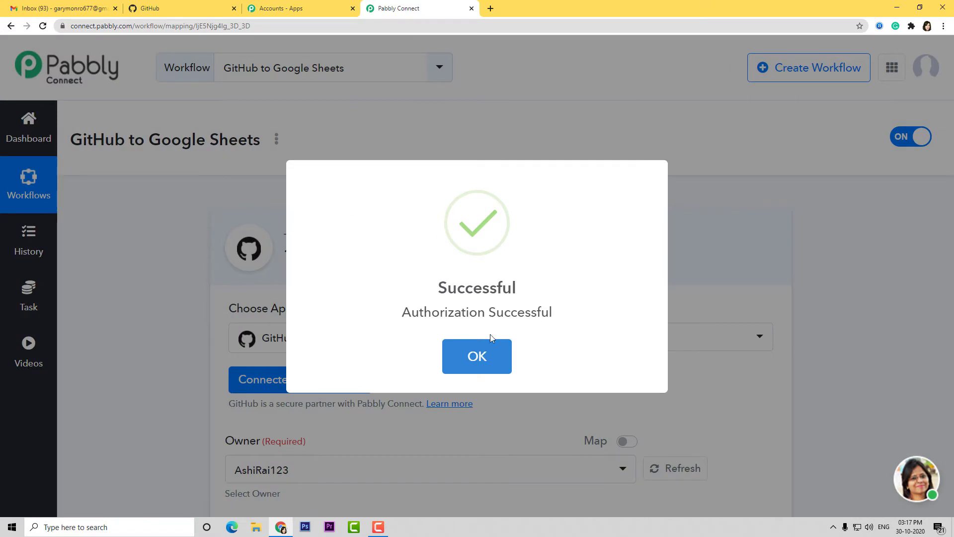
left_click(485, 367)
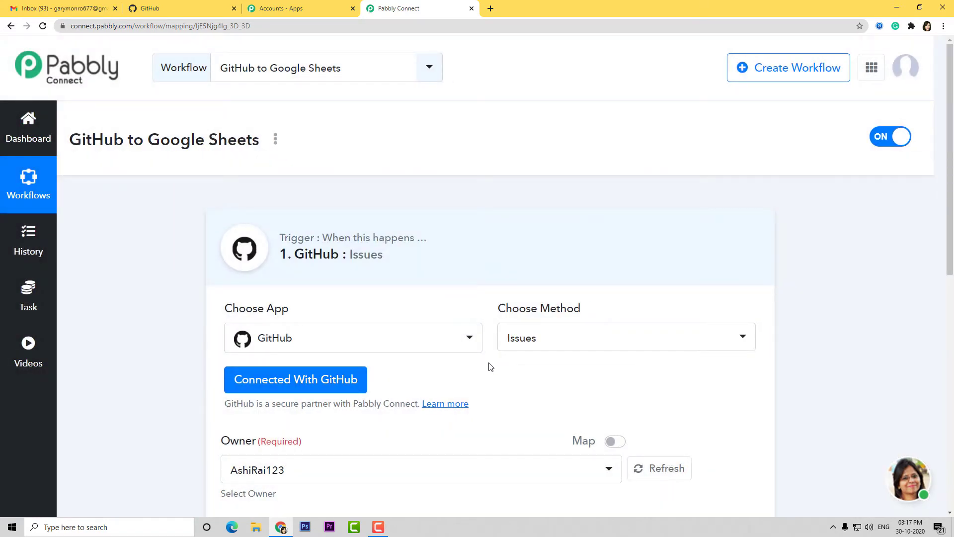
- Compare the trigger's owner and repository fields with the signed-in account and its repositories on GitHub
scroll(490, 366, "down", 4)
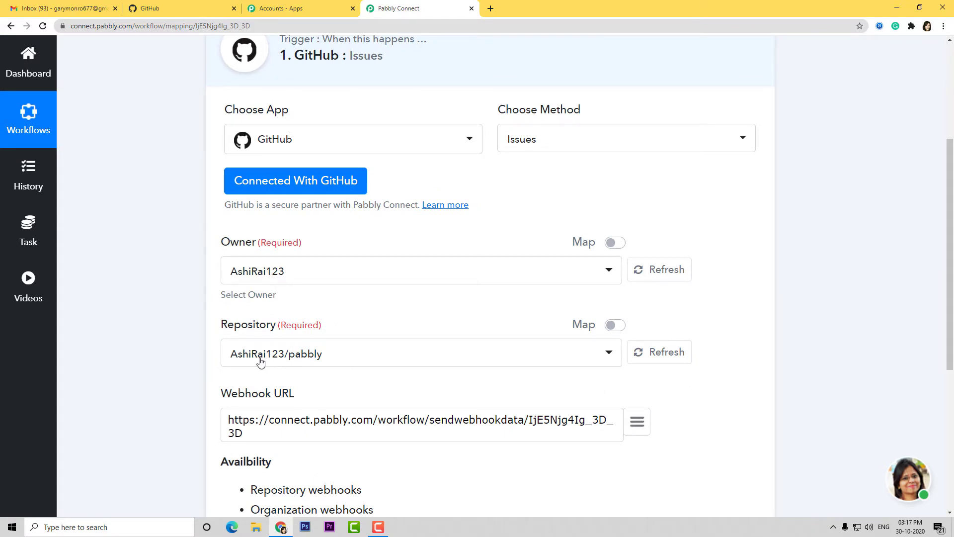
left_click(156, 12)
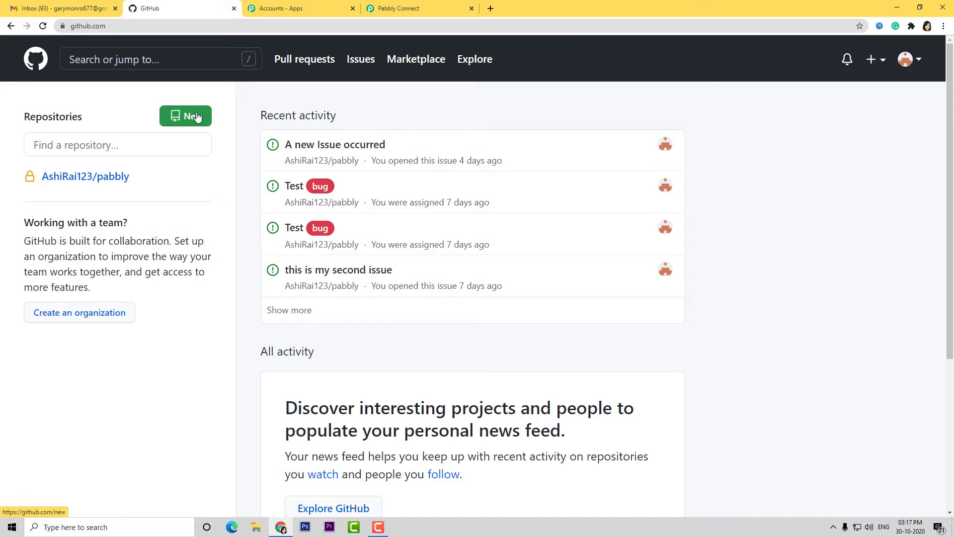
left_click(912, 59)
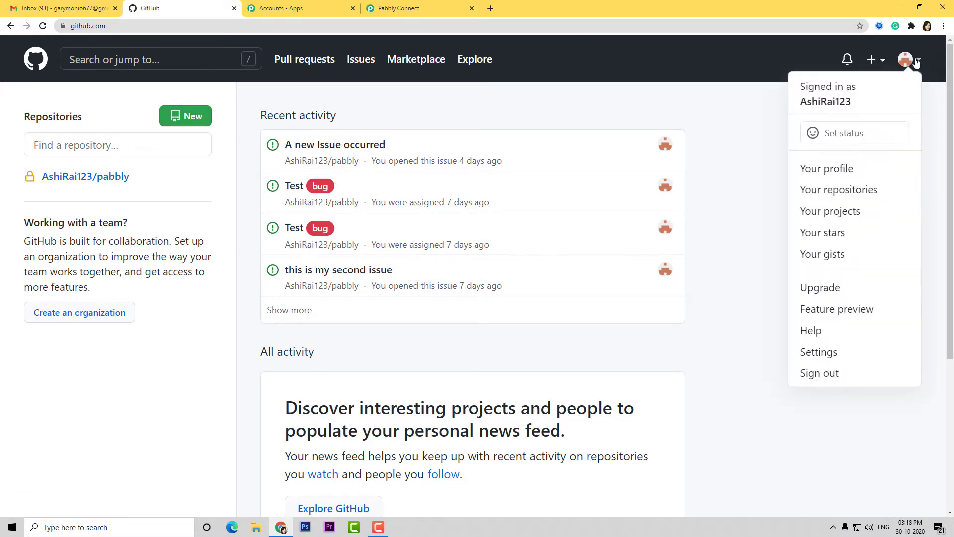
left_click(733, 153)
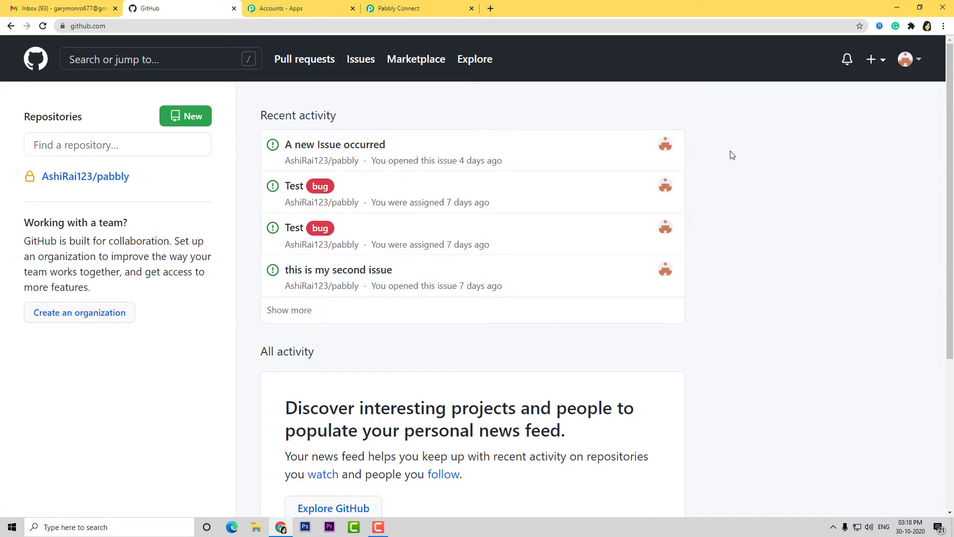
left_click(400, 9)
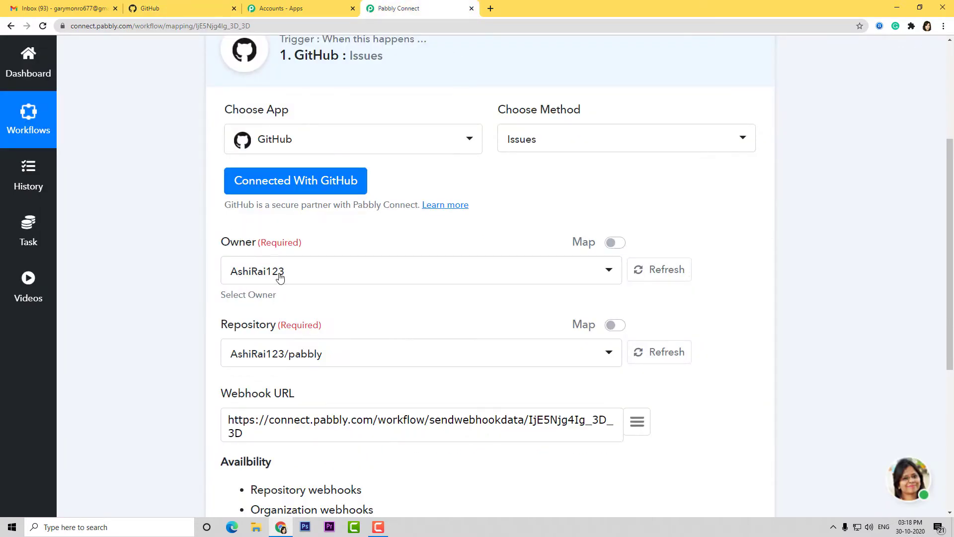
- Save the GitHub trigger with a test request and start waiting for the webhook response
scroll(475, 301, "down", 4)
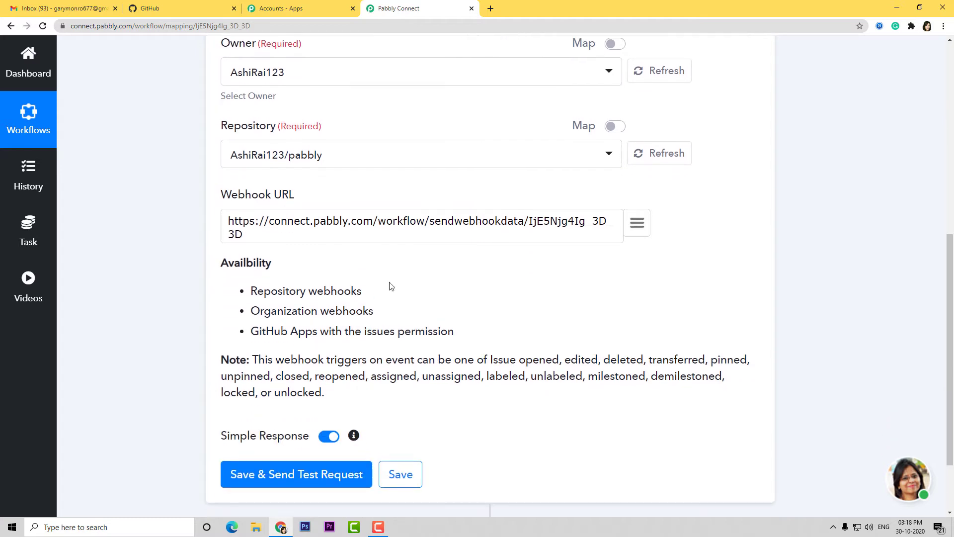
scroll(549, 313, "down", 2)
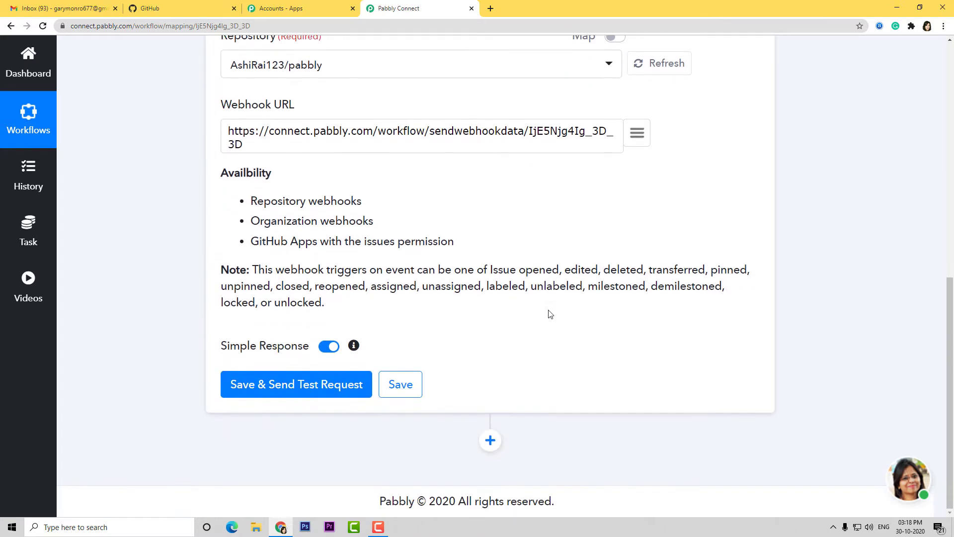
left_click(324, 384)
scroll(633, 269, "down", 6)
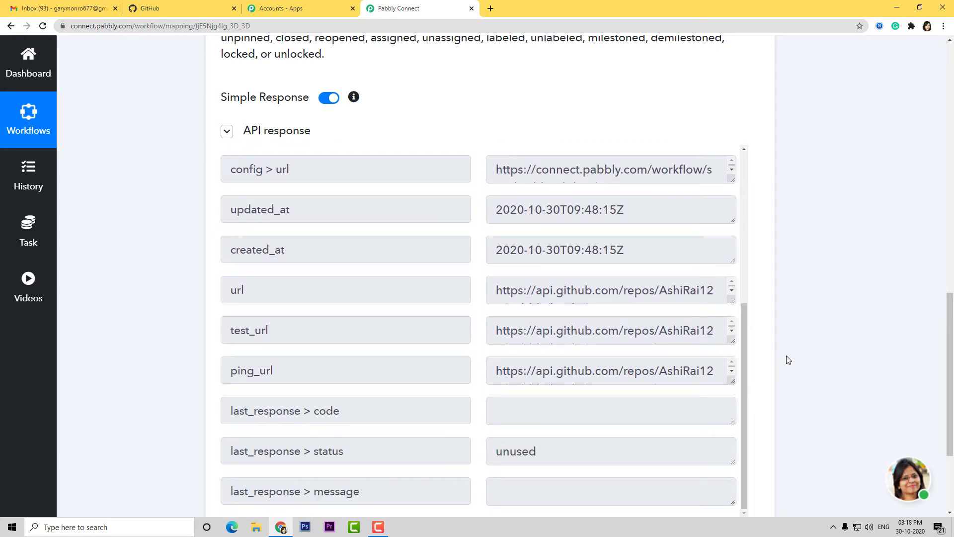
scroll(787, 360, "down", 3)
left_click(532, 394)
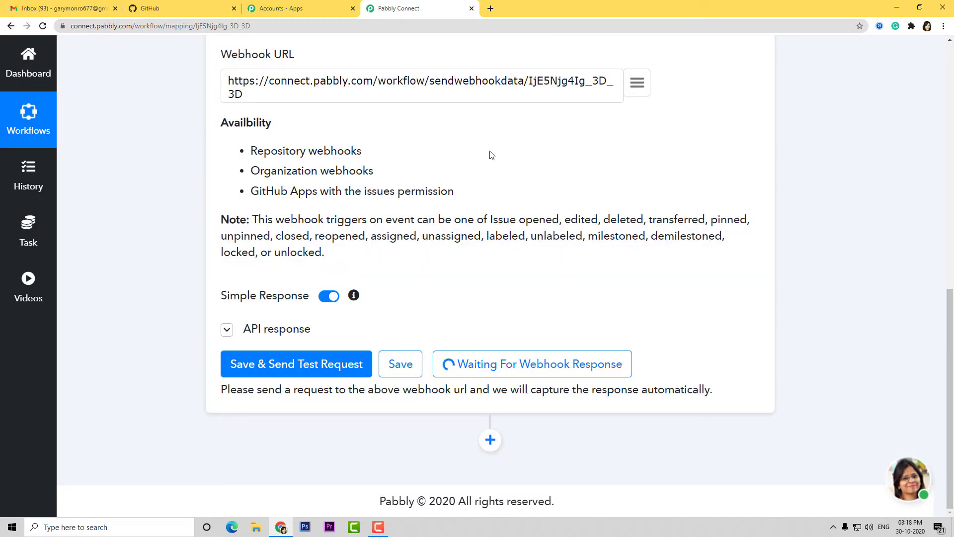
- Switch to GitHub and open the issues list of the pabbly repository
left_click(177, 10)
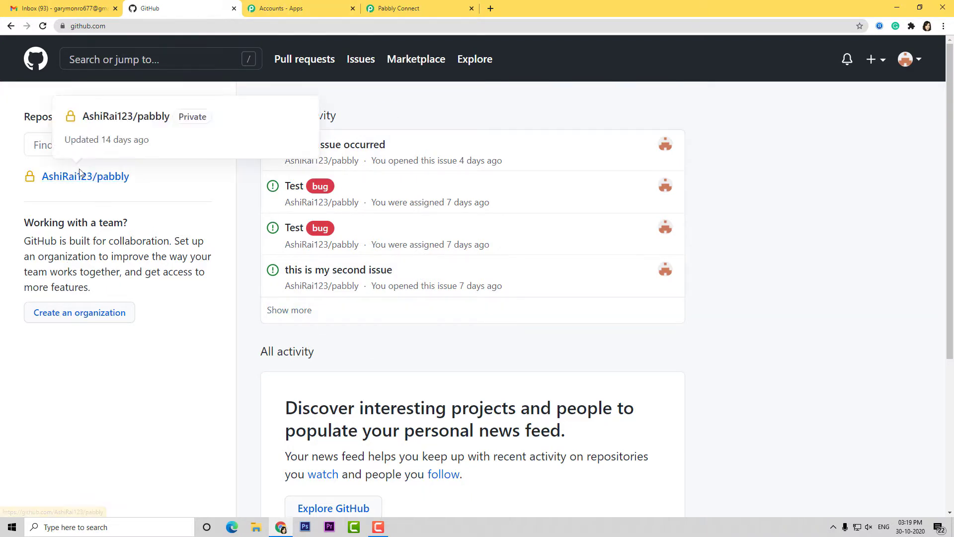
left_click(68, 182)
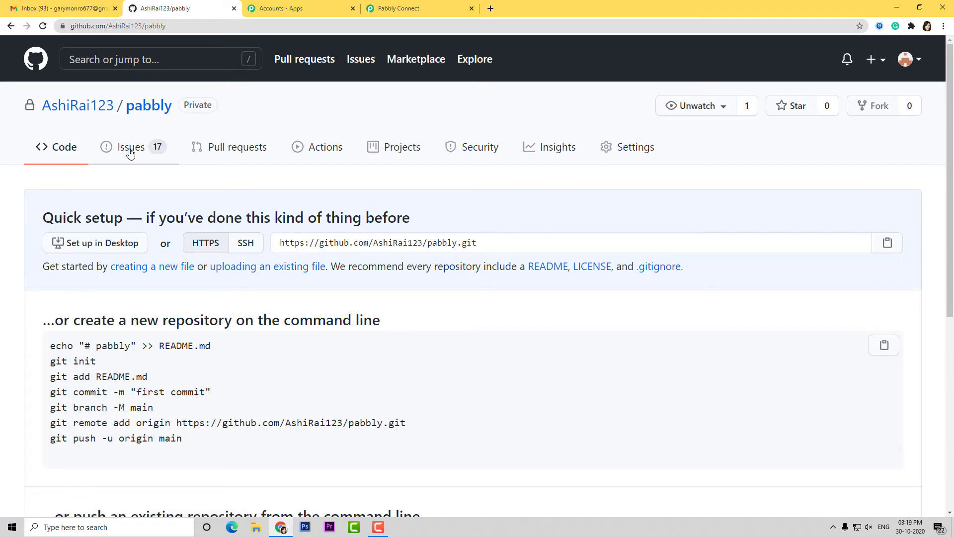
left_click(137, 154)
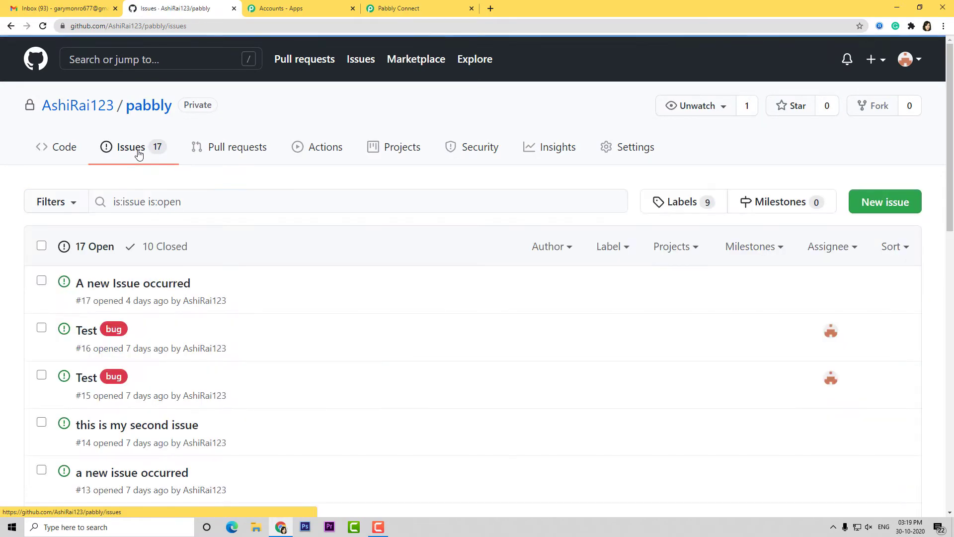
- Create and submit a new issue titled "GitHub to Google Sheets" with the comment "Issue 1"
left_click(864, 209)
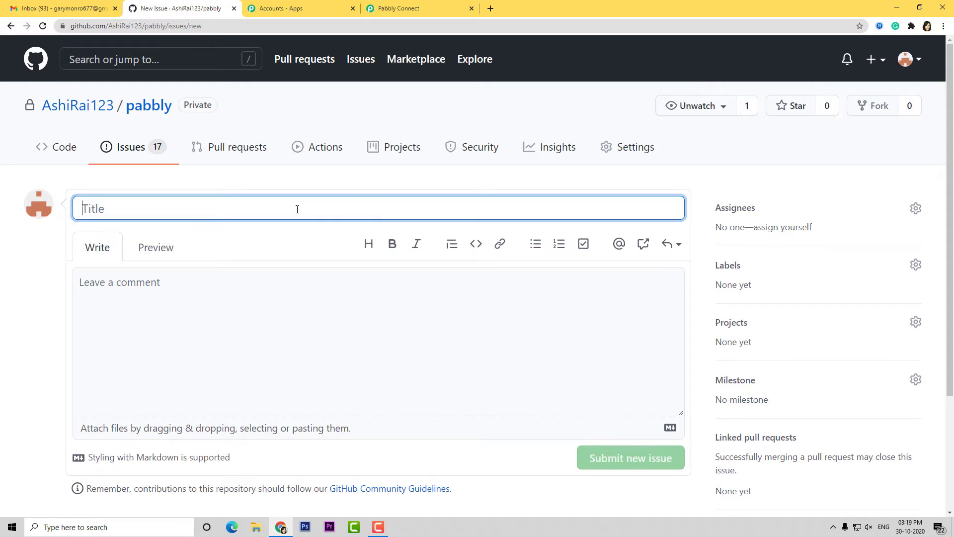
type("GitHub t")
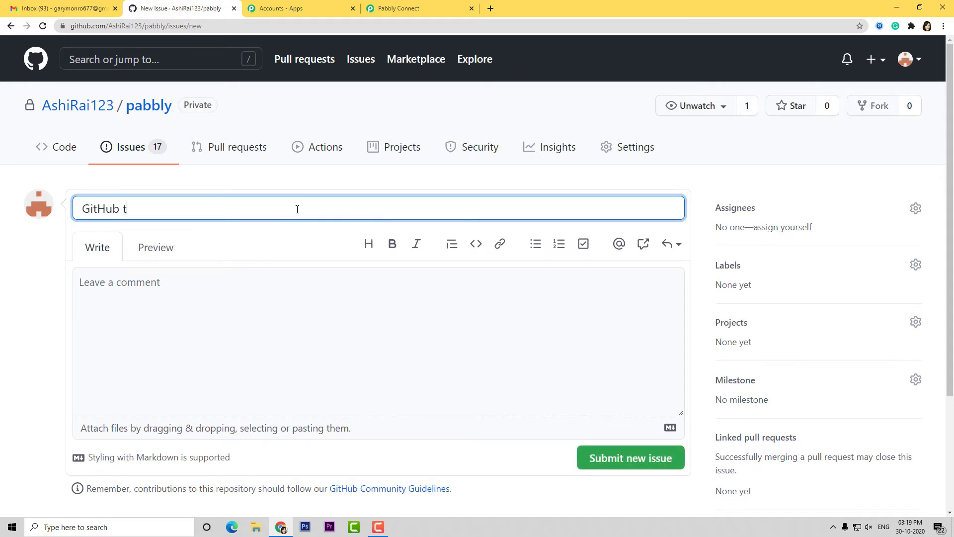
type("o Google Sheets")
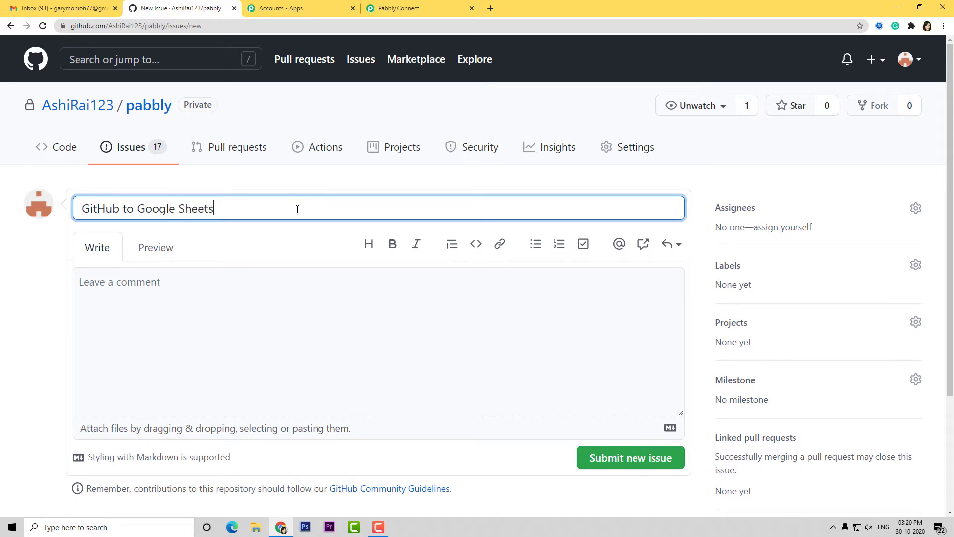
left_click(248, 288)
type("Issue")
type("1")
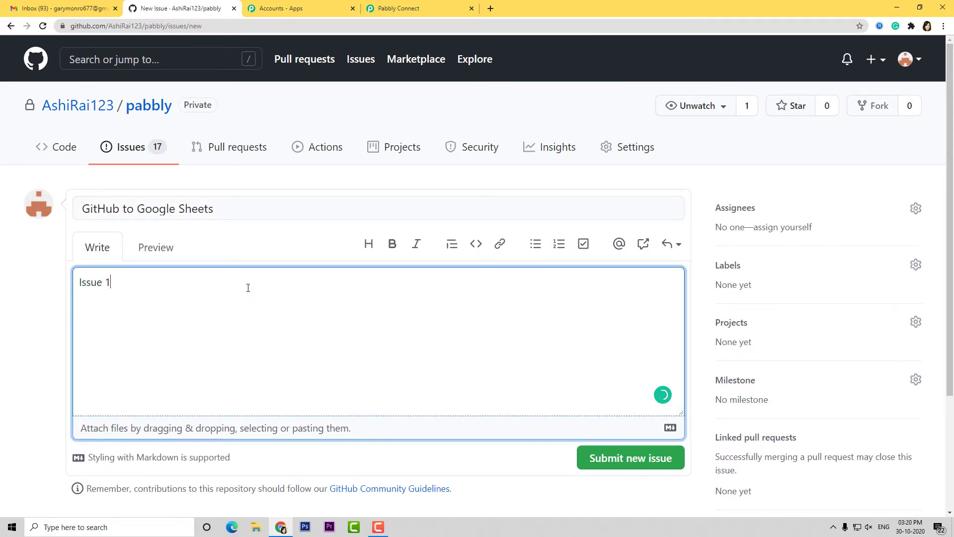
scroll(348, 383, "down", 2)
left_click(623, 367)
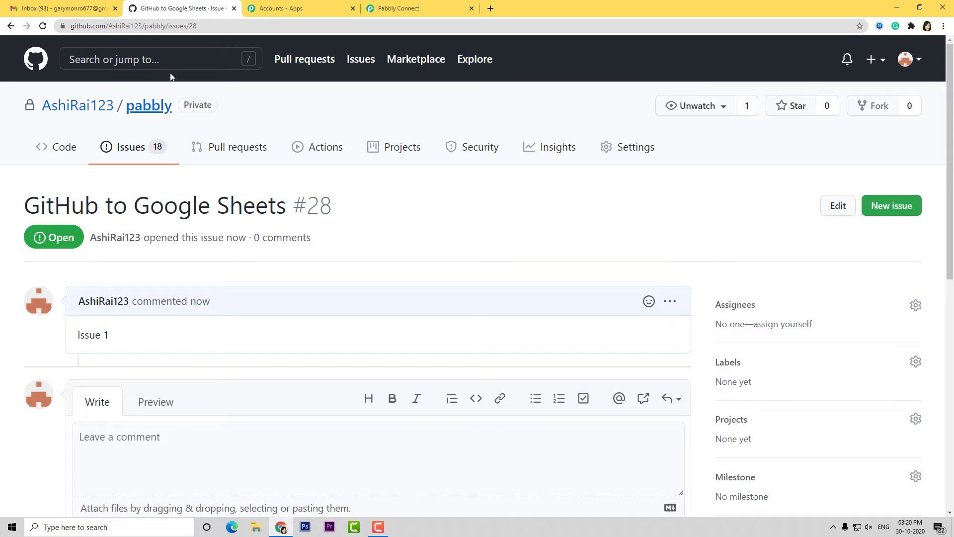
- Switch to Pabbly Connect, review the captured issue data in the API response, and save the GitHub trigger
left_click(394, 10)
scroll(548, 341, "down", 15)
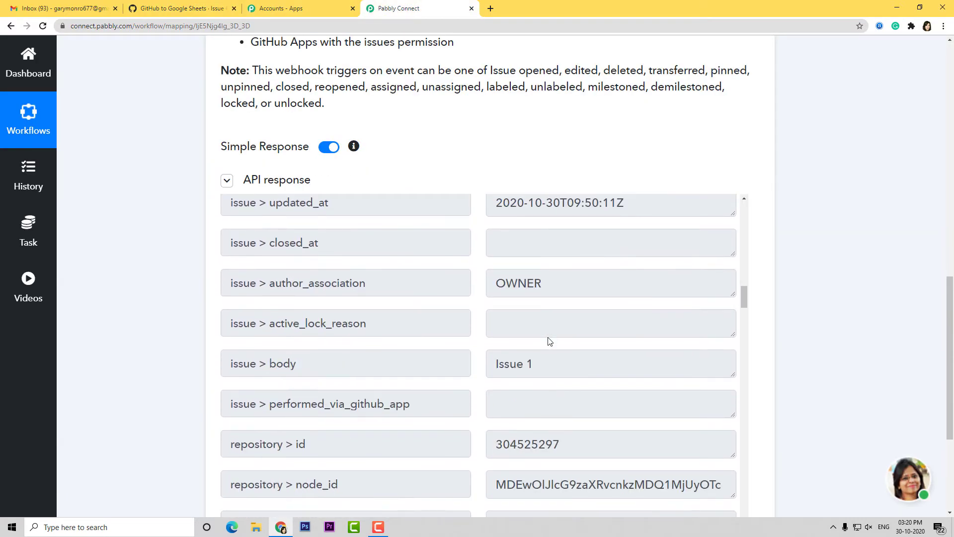
scroll(551, 341, "down", 5)
scroll(820, 393, "down", 3)
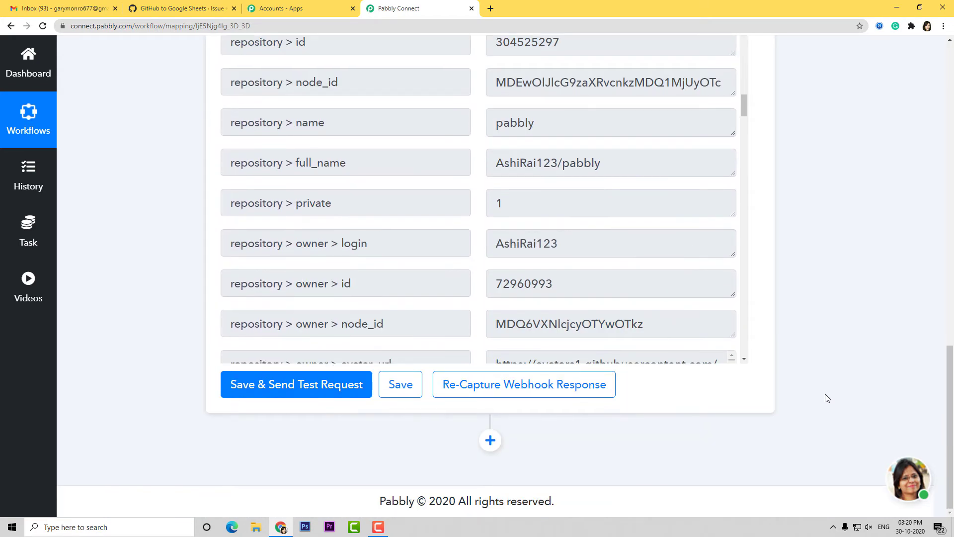
left_click(399, 385)
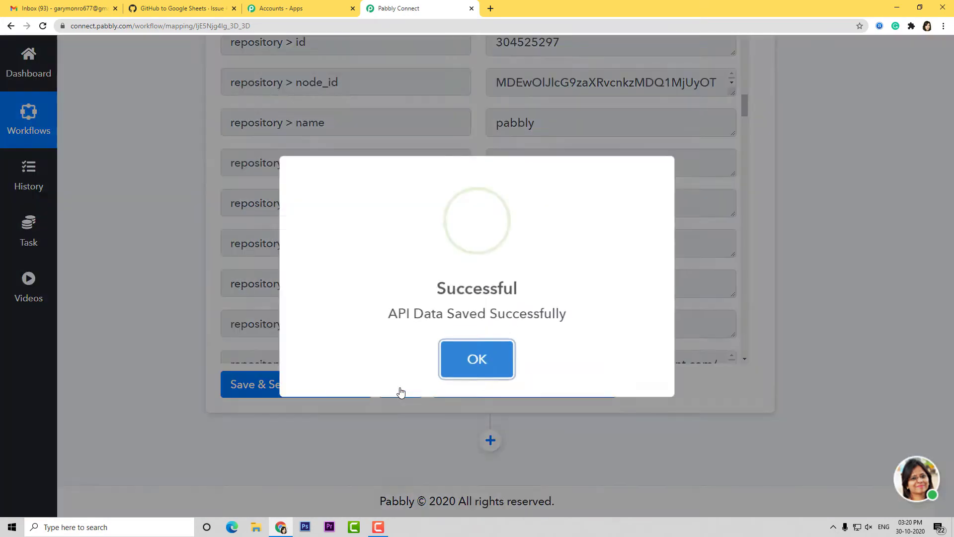
left_click(492, 352)
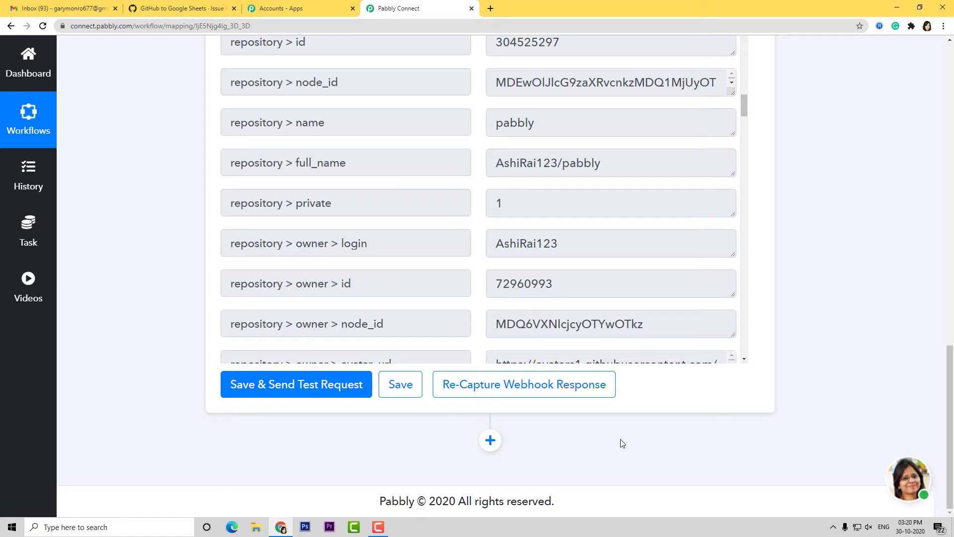
- Add a Google Sheets action with the Add New Row method below the trigger and open its connection credentials
left_click(491, 441)
scroll(490, 440, "down", 5)
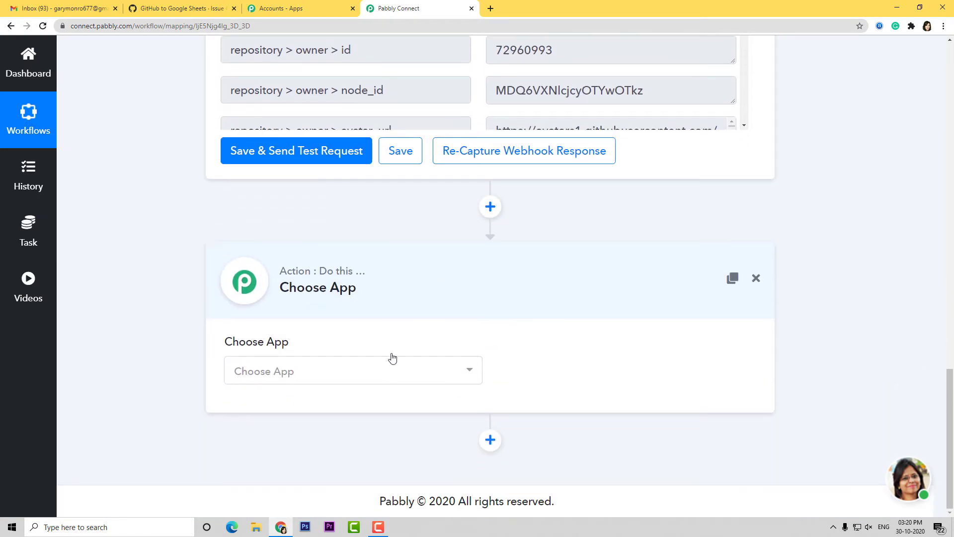
left_click(445, 371)
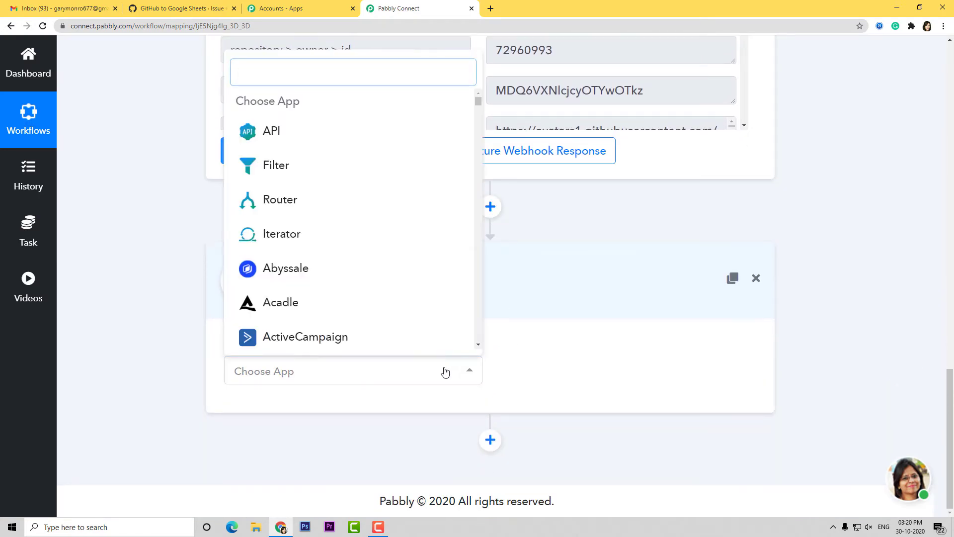
type("goo")
left_click(346, 312)
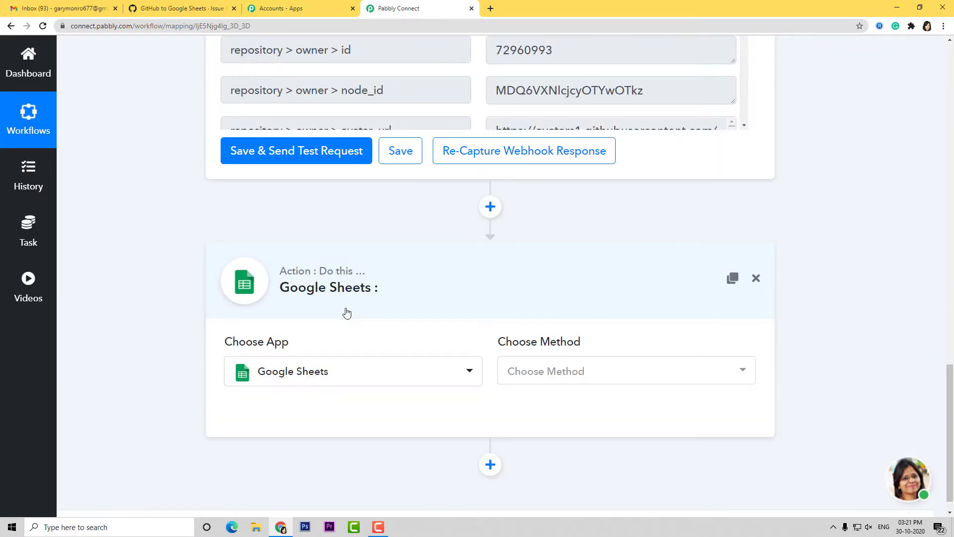
left_click(690, 347)
type("new")
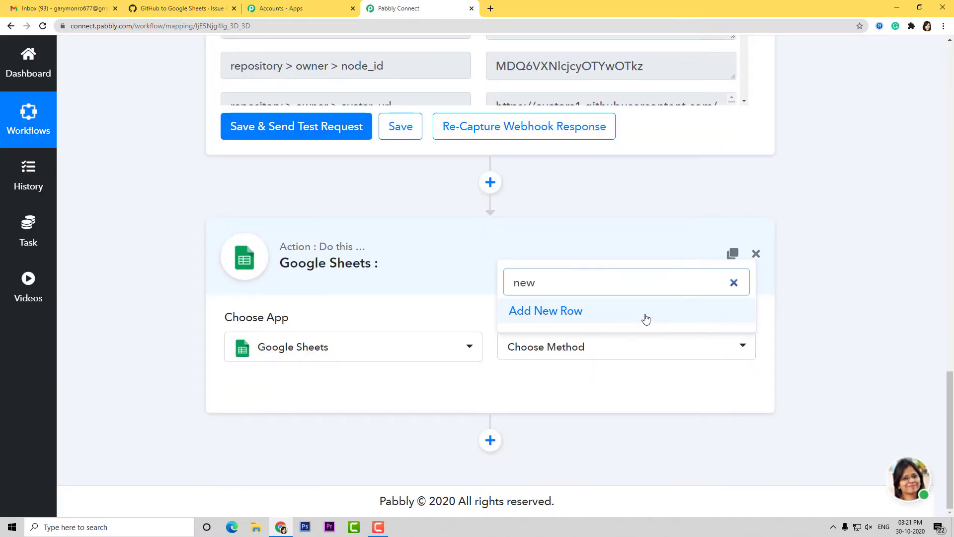
left_click(646, 318)
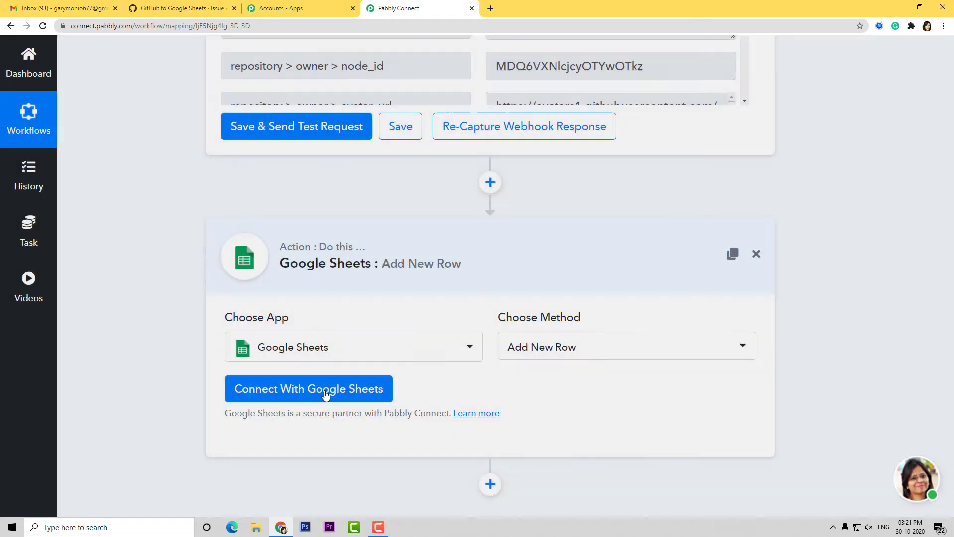
left_click(325, 393)
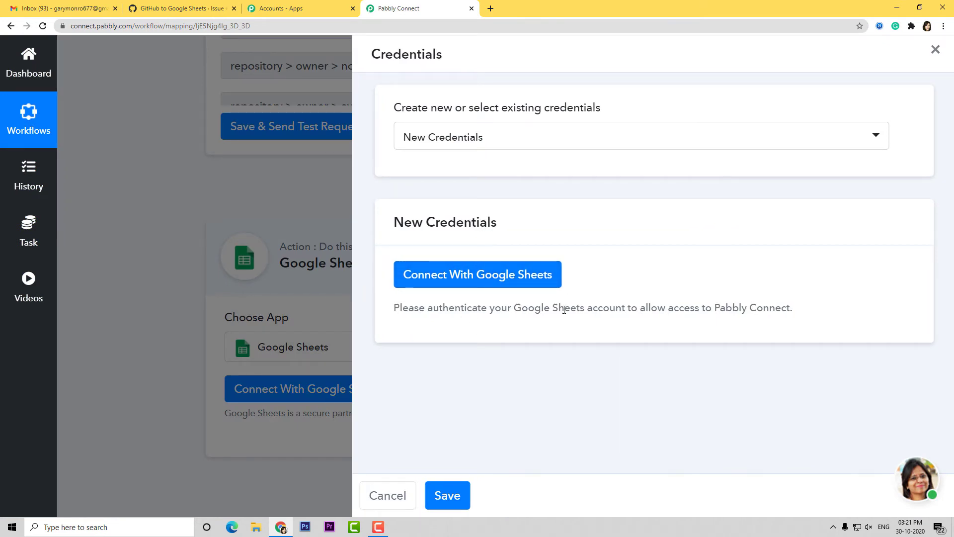
- Open Google Sheets in a new browser tab through a Google search and create a blank spreadsheet
left_click(490, 8)
left_click(425, 289)
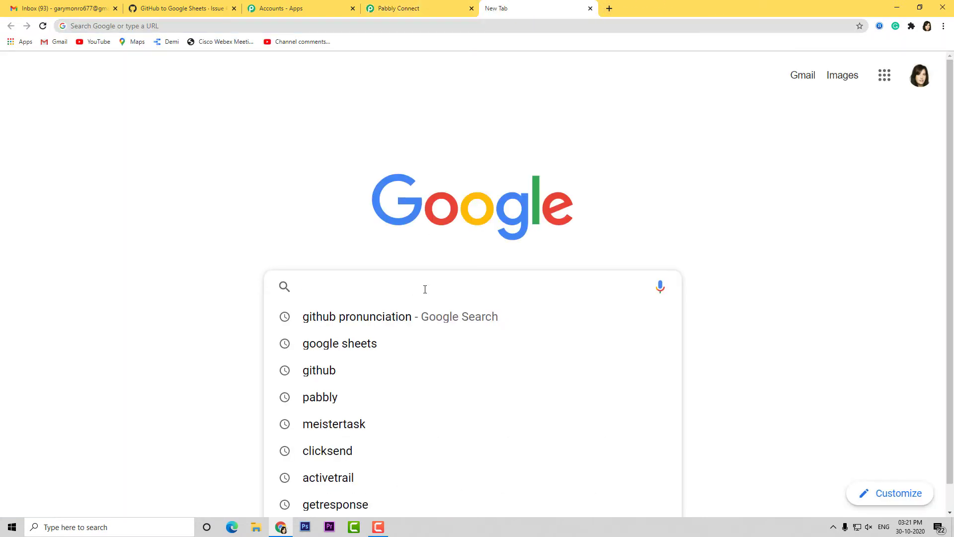
type("google sheets")
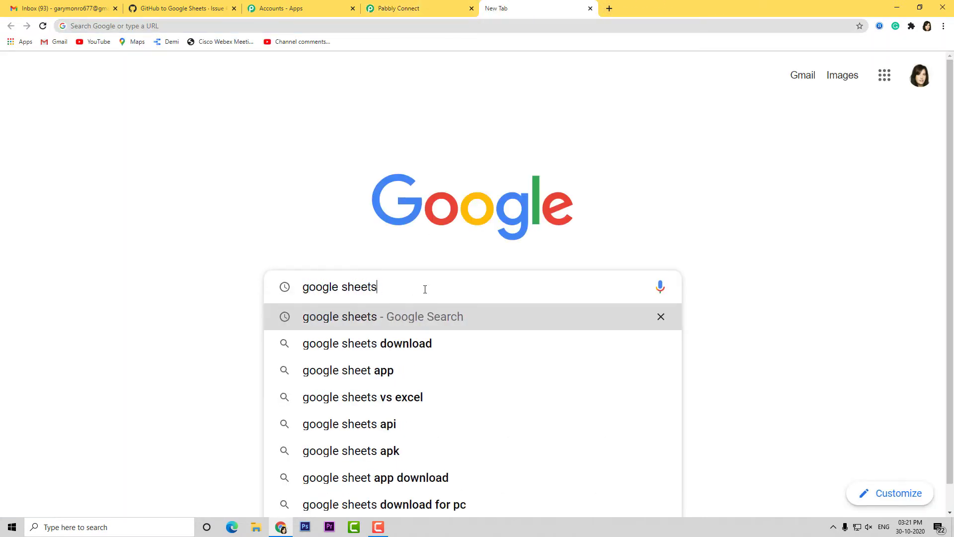
key("Return")
left_click(303, 141)
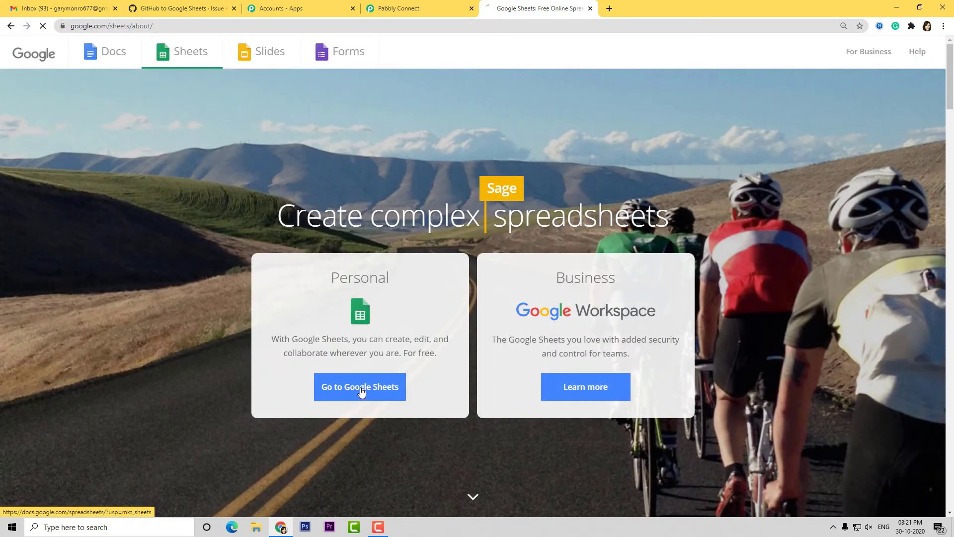
left_click(362, 392)
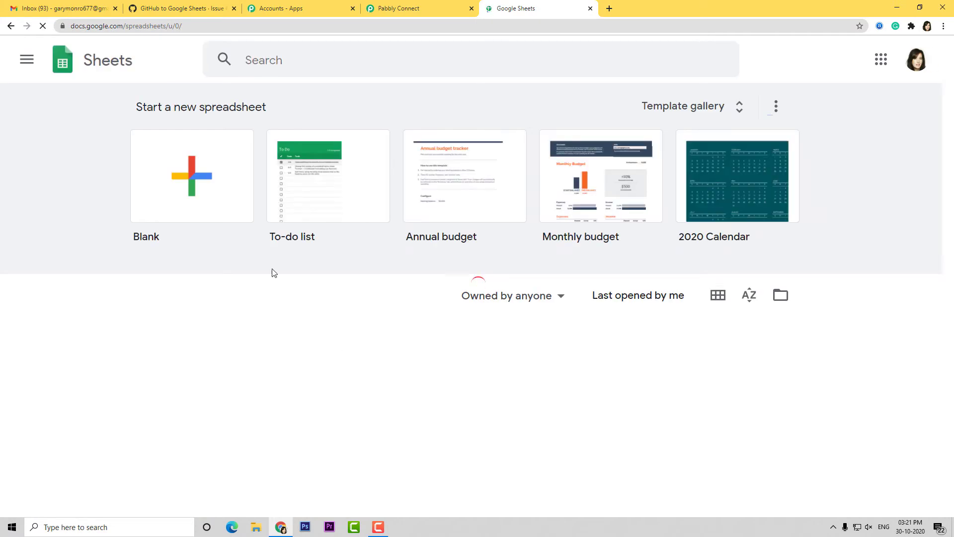
left_click(195, 173)
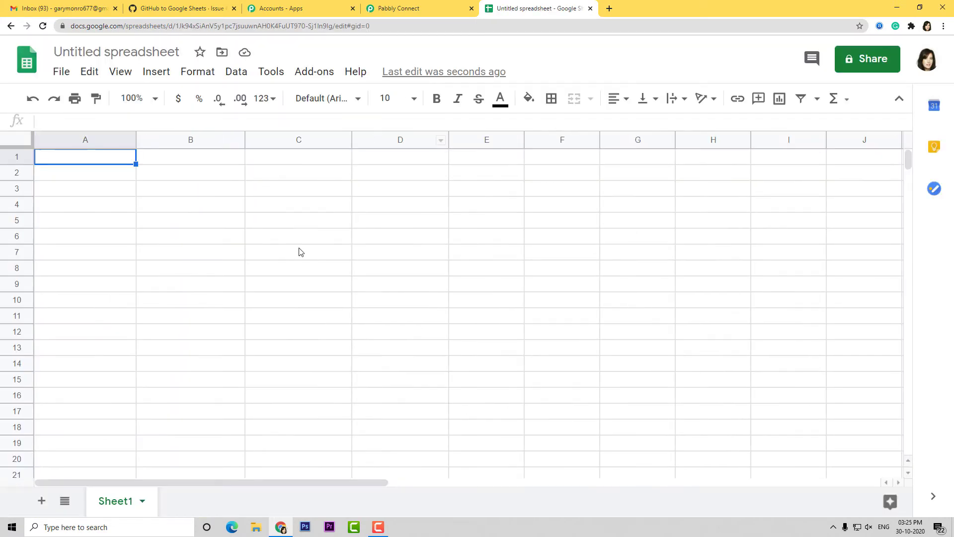
- Rename the untitled spreadsheet as "GitHub to Google Sheets"
left_click(138, 53)
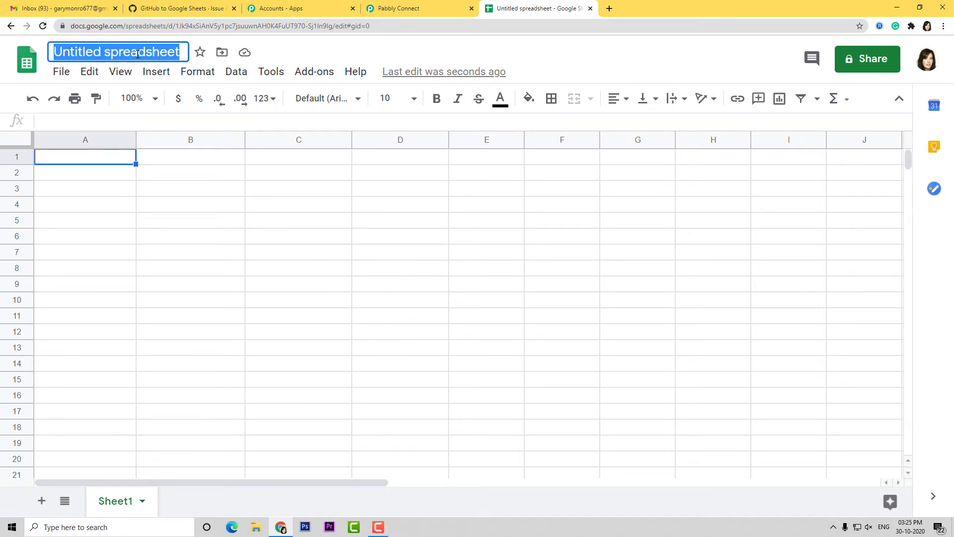
type("Git")
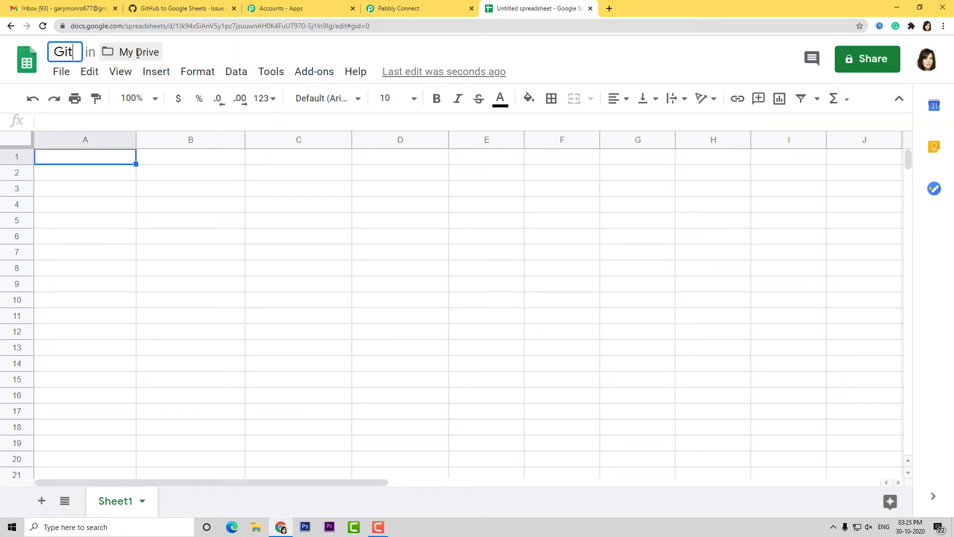
type("Hub to ")
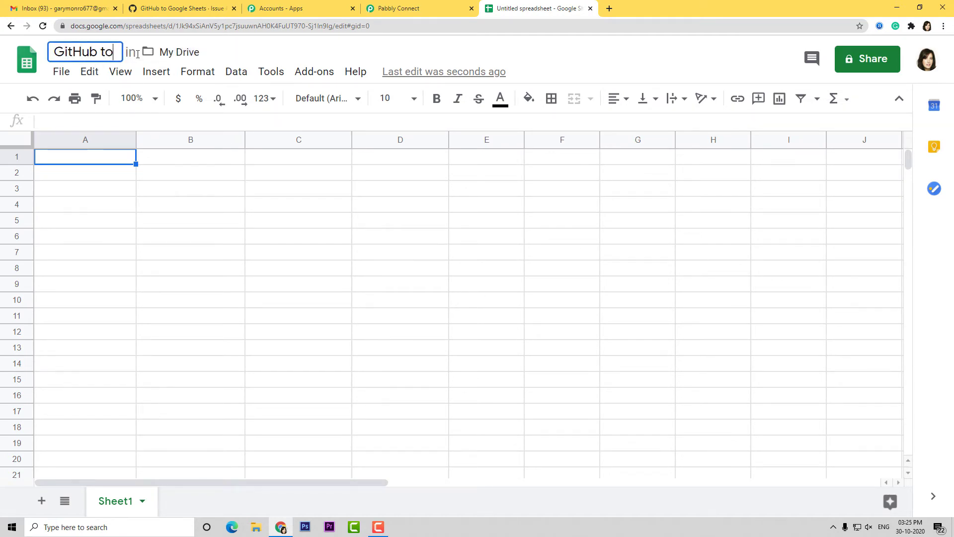
type("Googl")
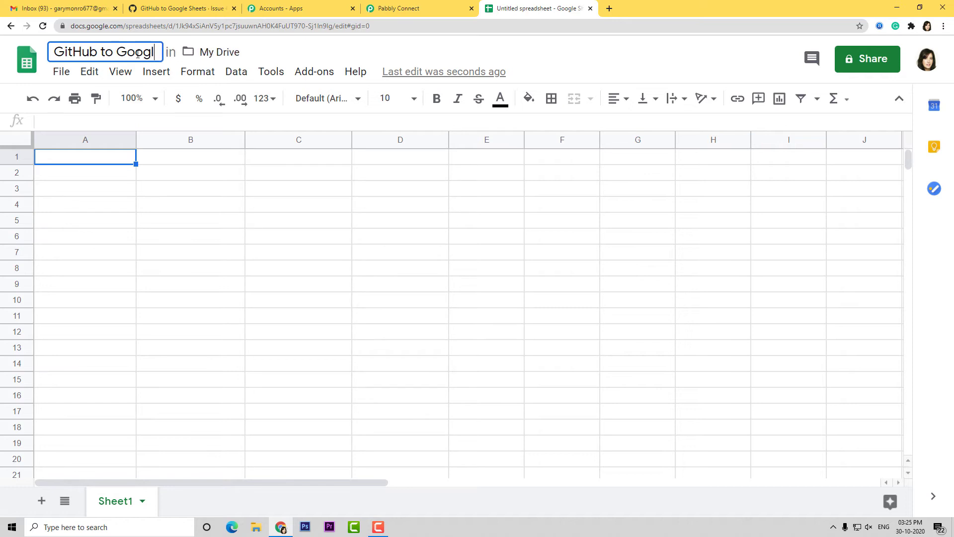
type("e Sheets")
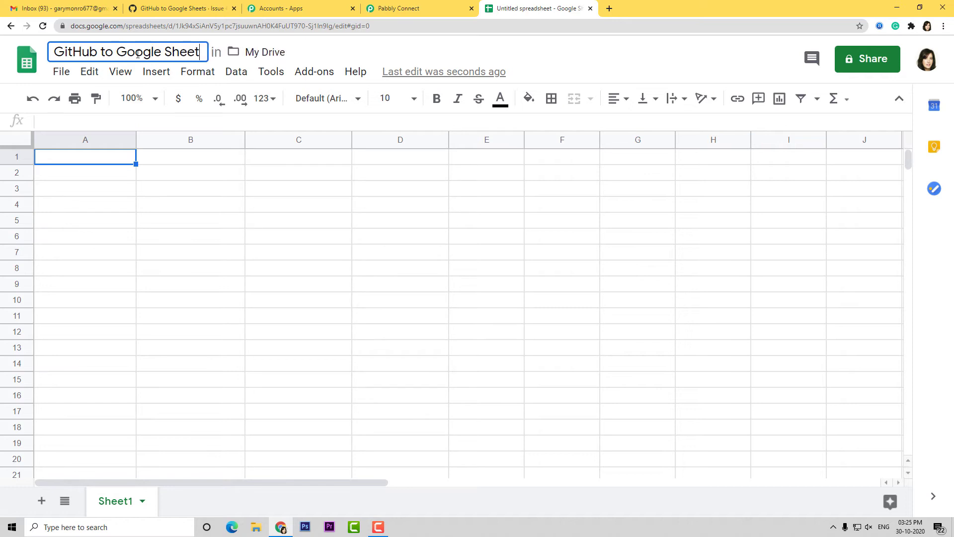
left_click(616, 64)
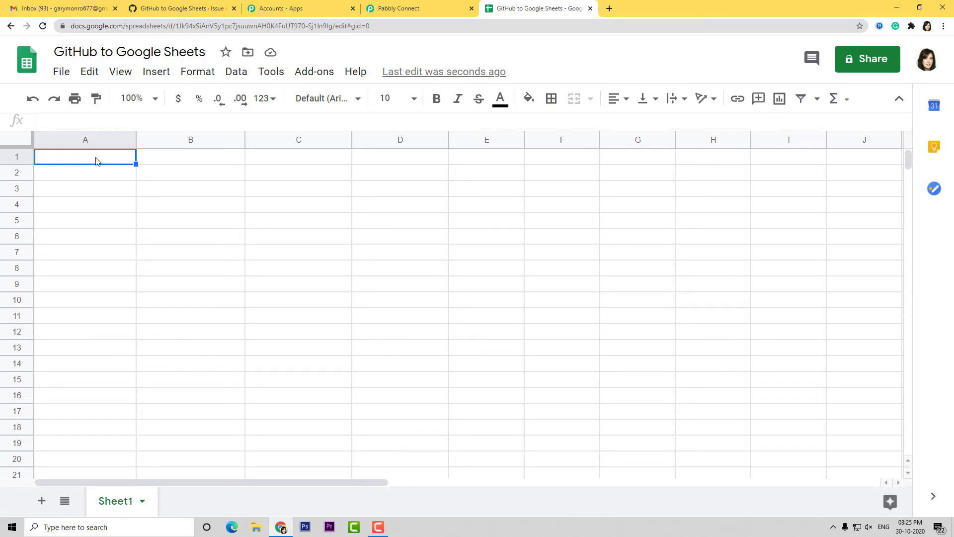
- Fill row 1 with the headers Repository Name, Title, Description, State and Event Issue URL, widening column E to fit
type("Repository Name")
left_click(168, 160)
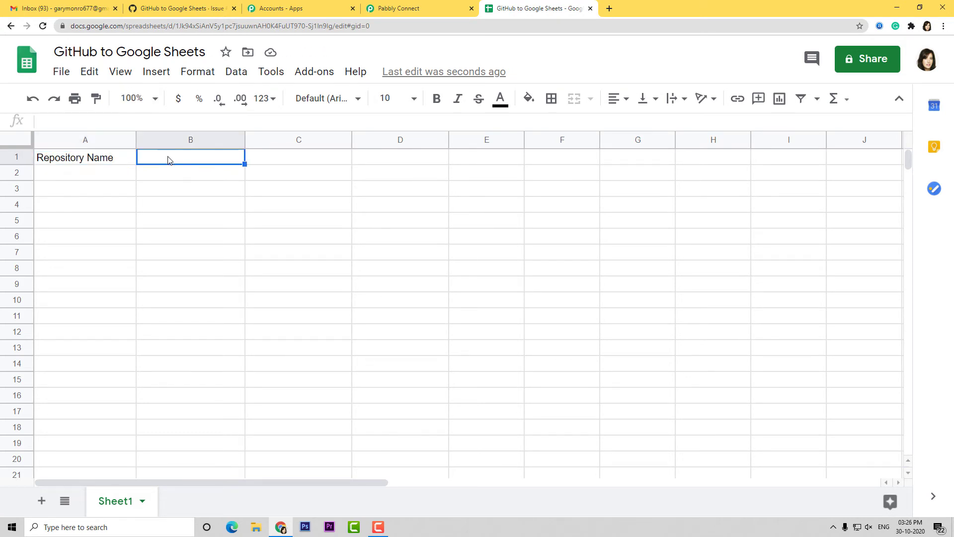
type("Title")
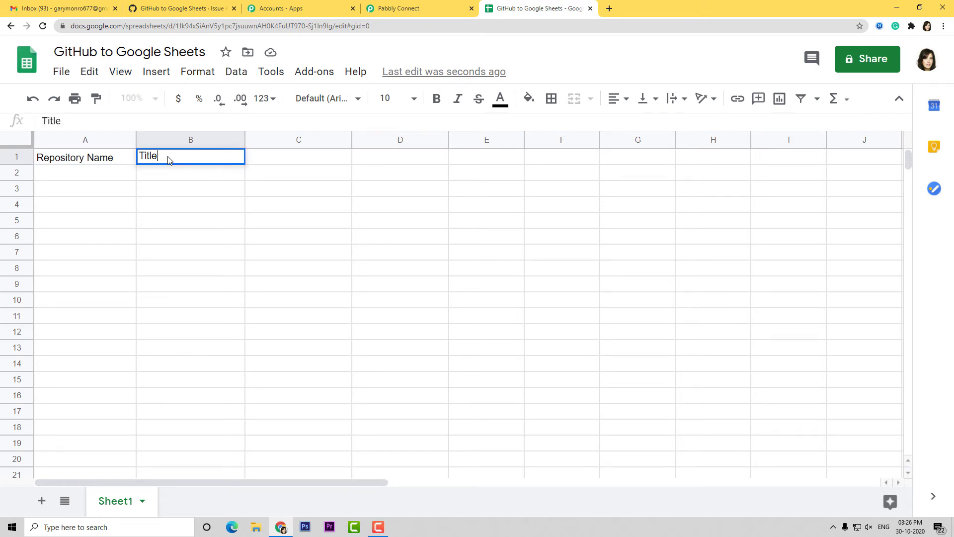
key("Tab")
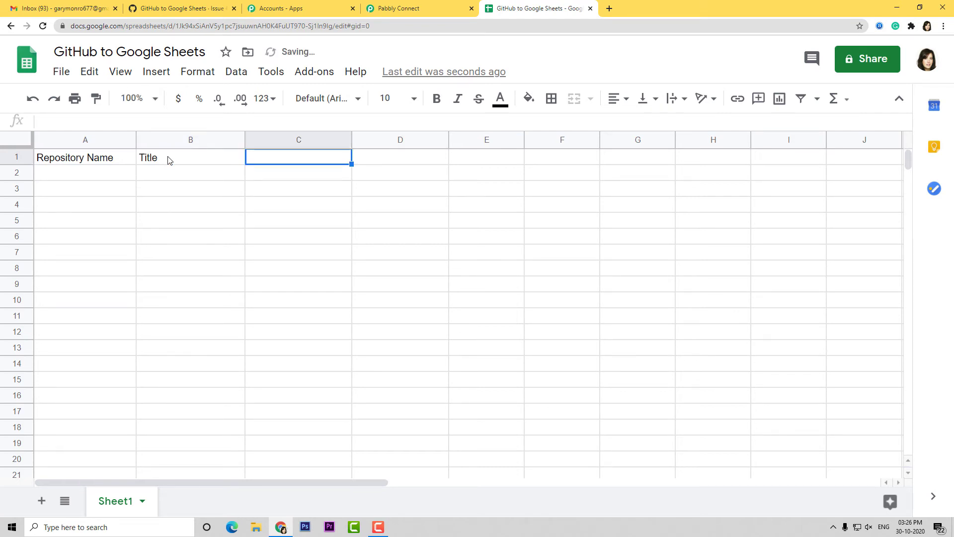
type("Description")
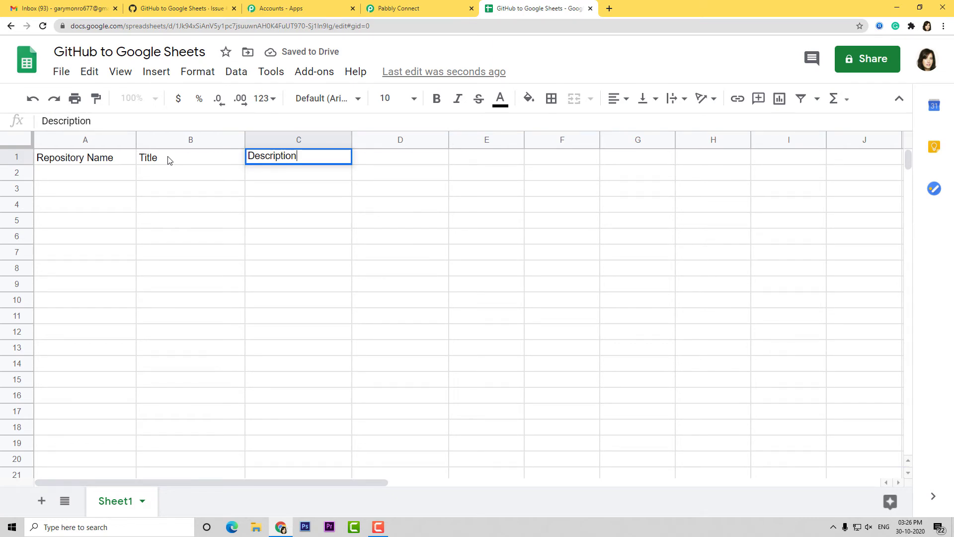
key("Tab")
type("State")
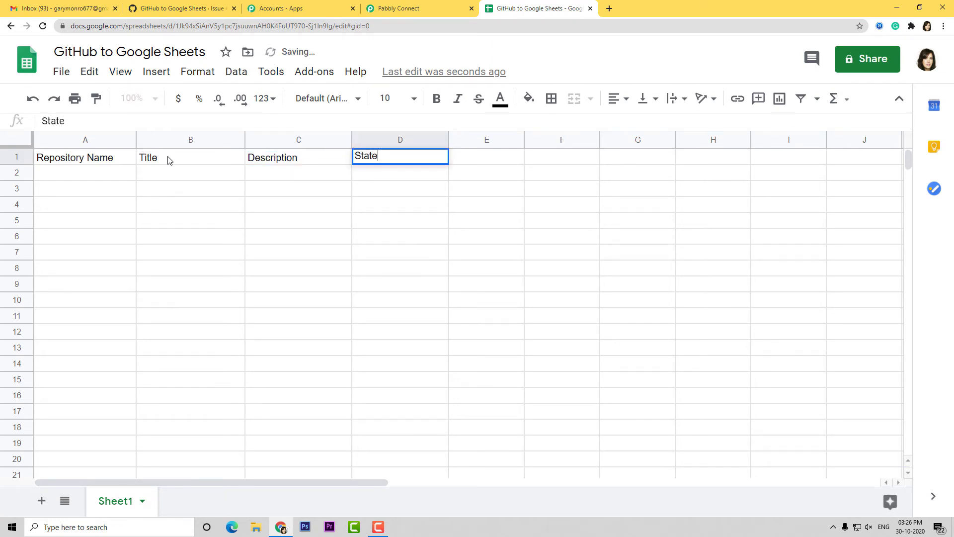
key("Tab")
type("Event Issue URL")
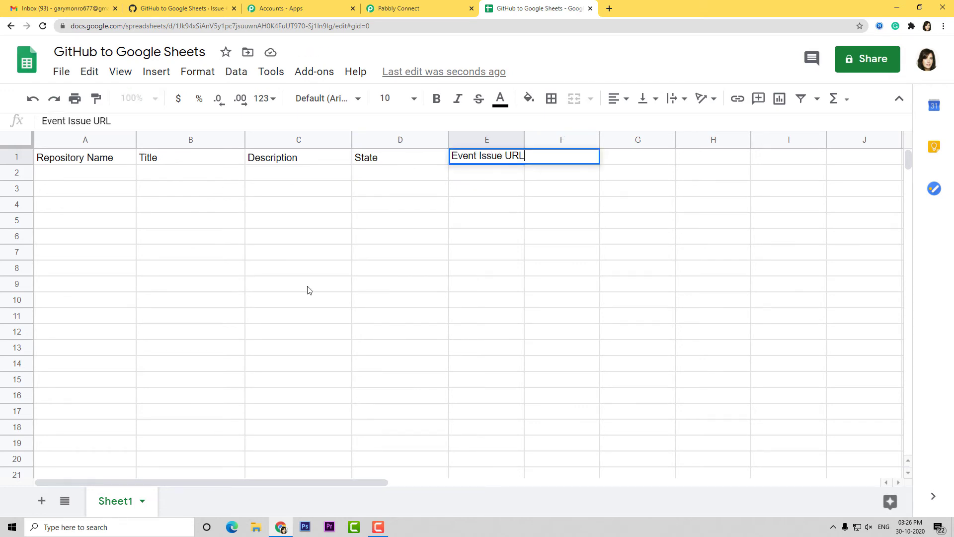
left_click(548, 284)
left_click_drag(524, 140, 545, 140)
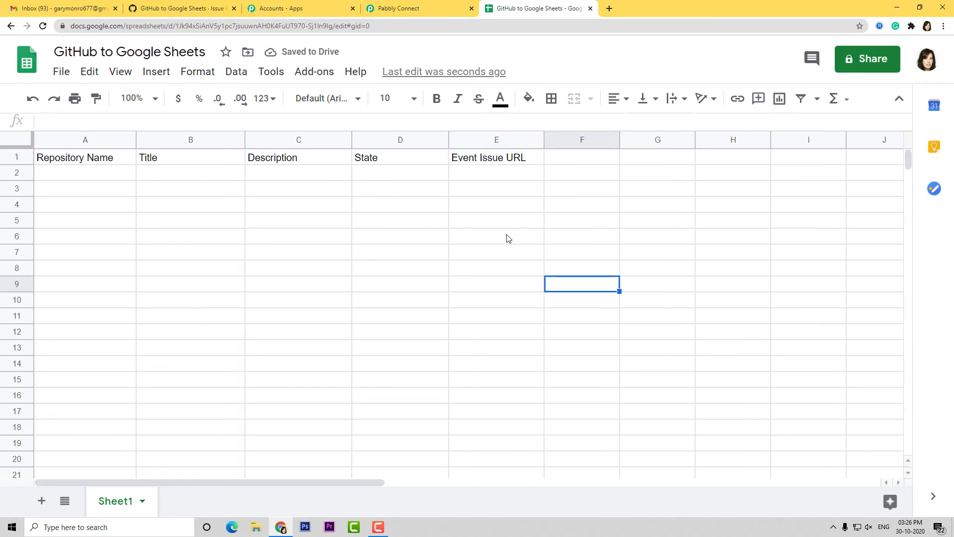
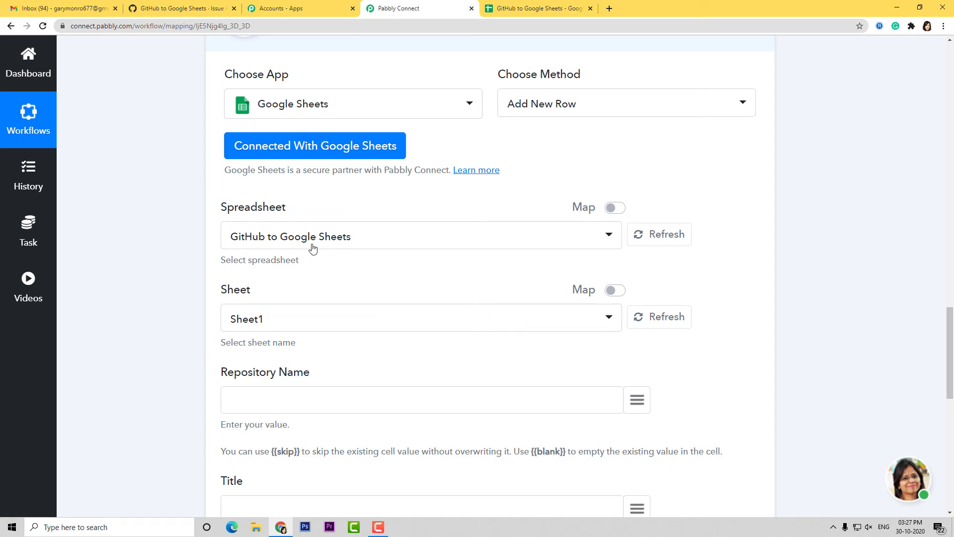
- After a glance at the spreadsheet's headers, map the action's Repository Name field to the trigger's repository > name value
left_click(572, 9)
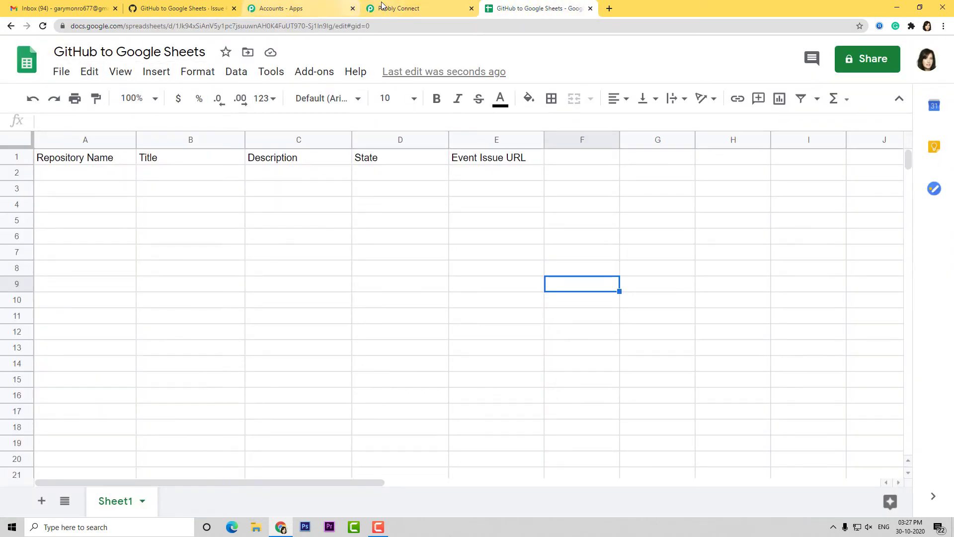
left_click(398, 9)
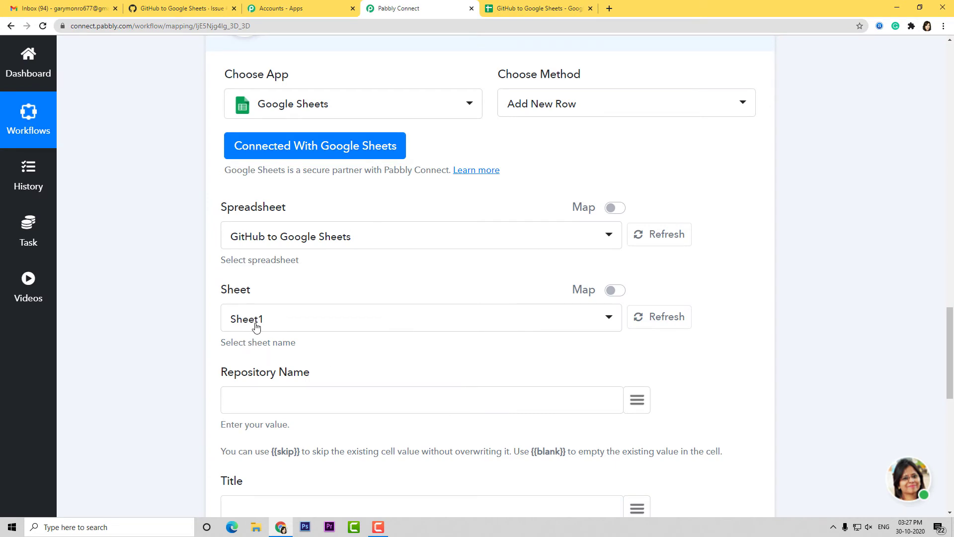
scroll(460, 318, "down", 3)
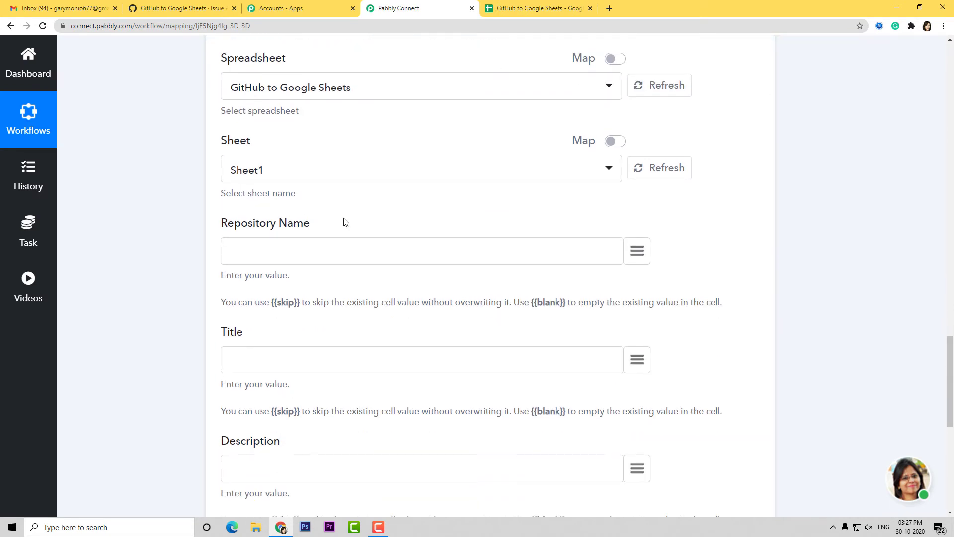
left_click(637, 248)
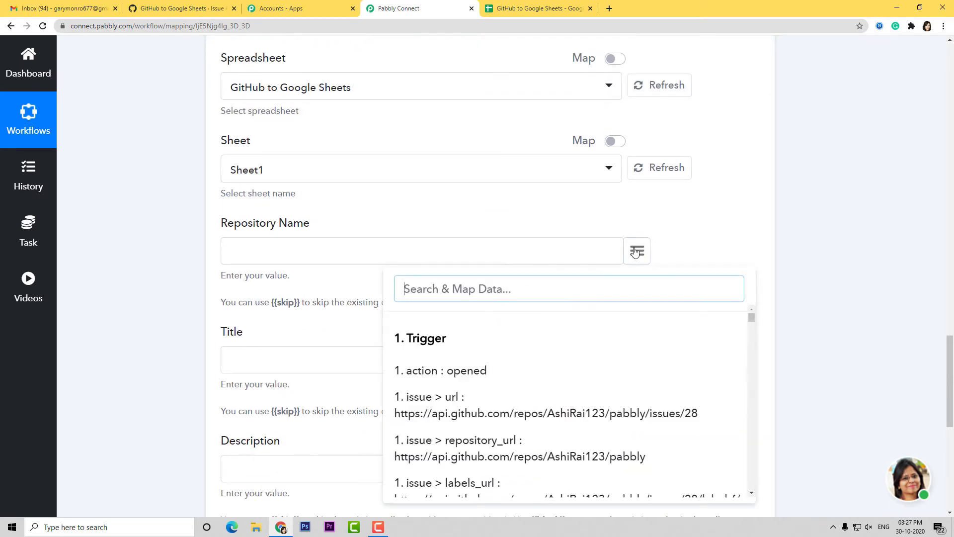
type("repo")
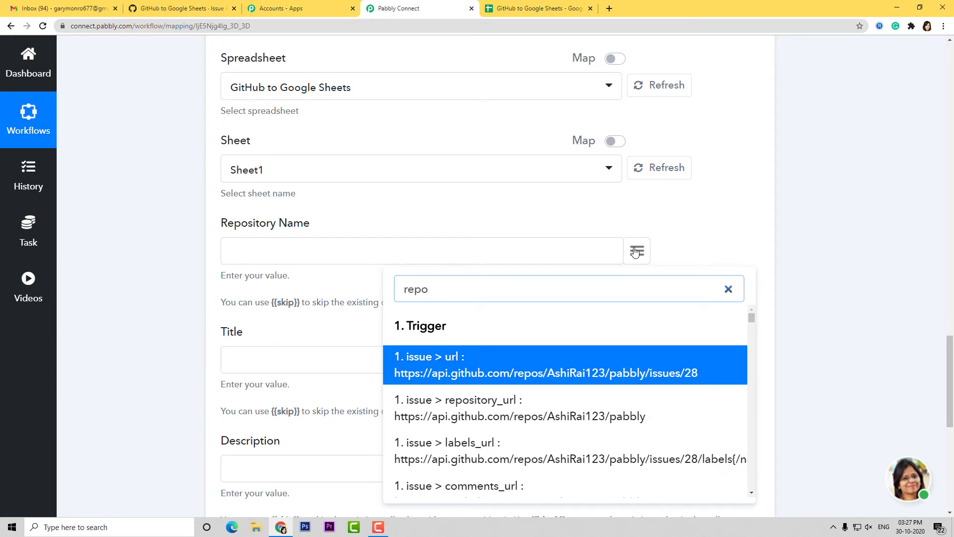
type("sito")
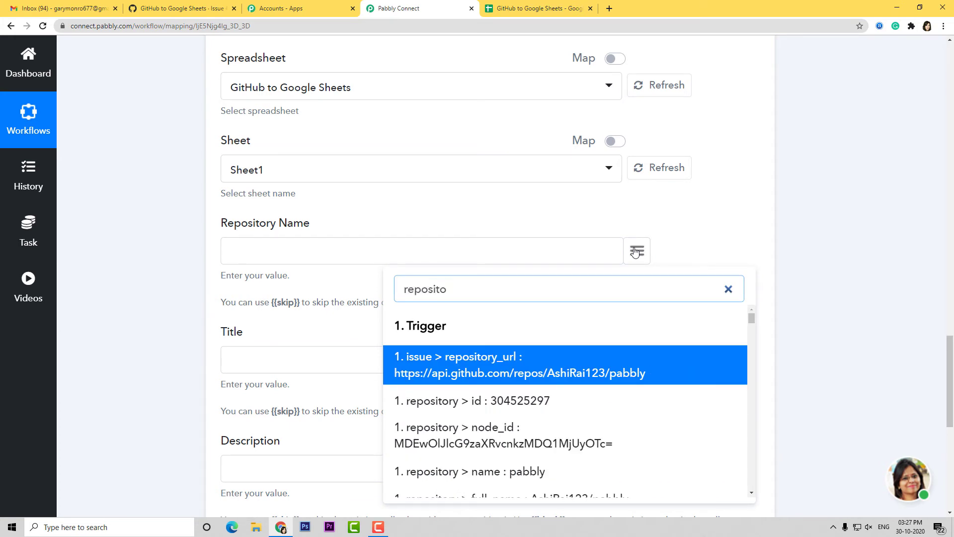
type("ry")
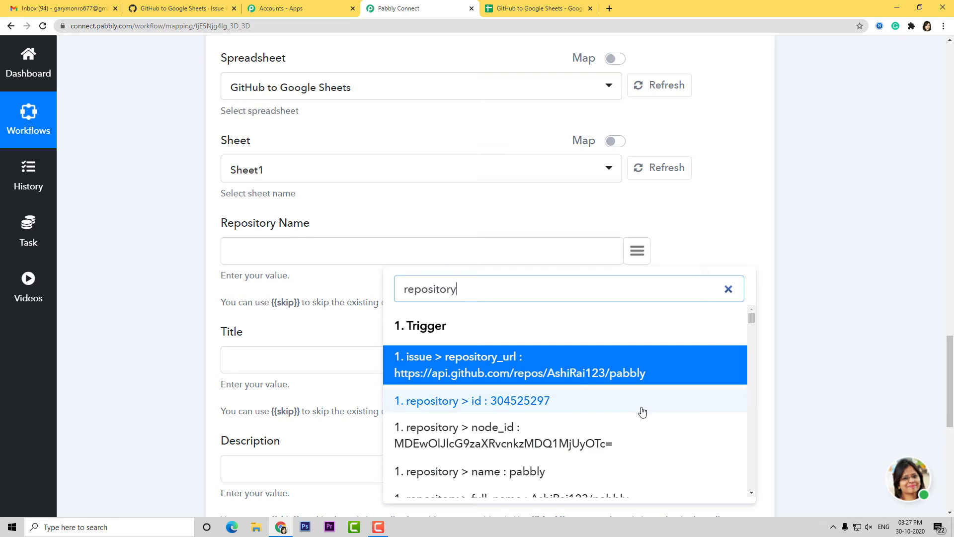
scroll(637, 417, "down", 1)
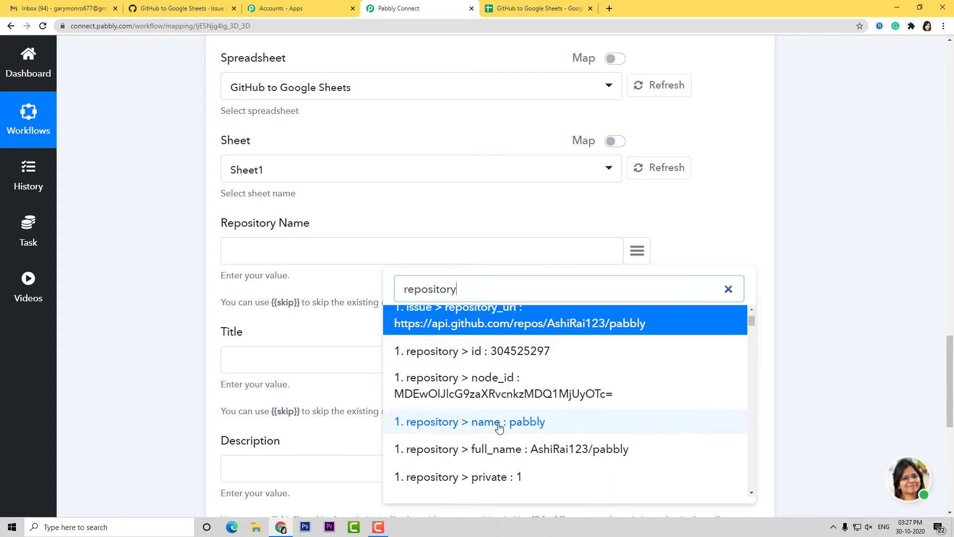
left_click(527, 423)
- Map the Title field to the trigger's issue > title value
scroll(472, 290, "down", 2)
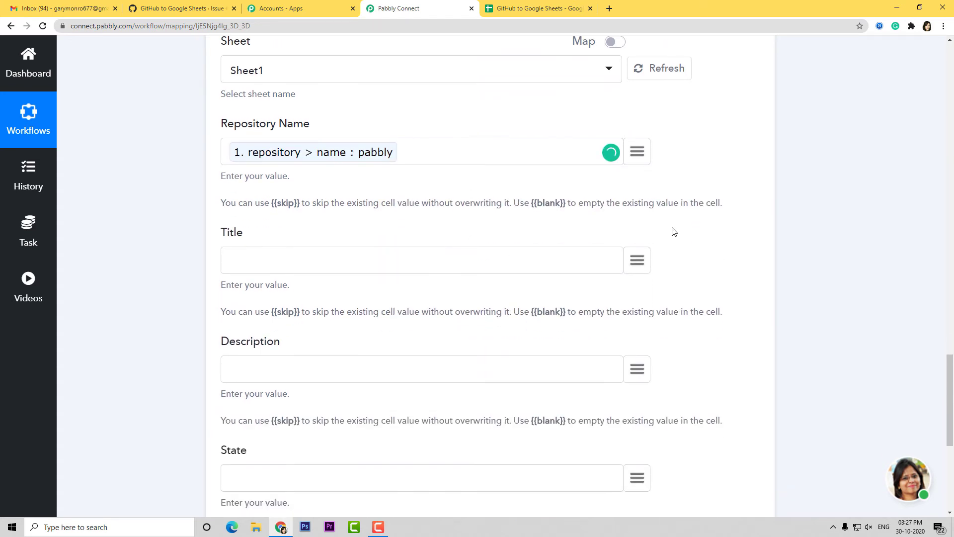
left_click(641, 262)
type("titl")
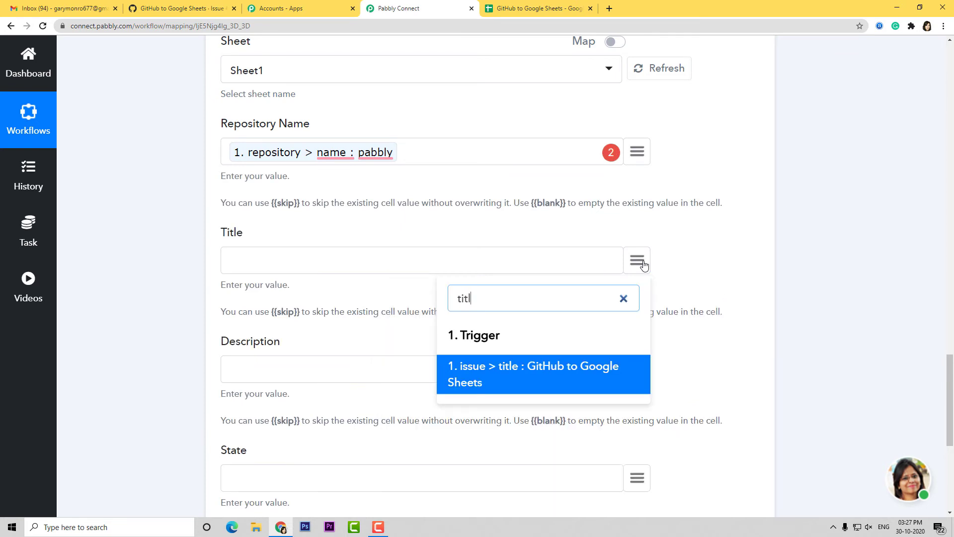
left_click(557, 373)
- Map the Description field to the trigger's issue > body value
scroll(412, 242, "down", 2)
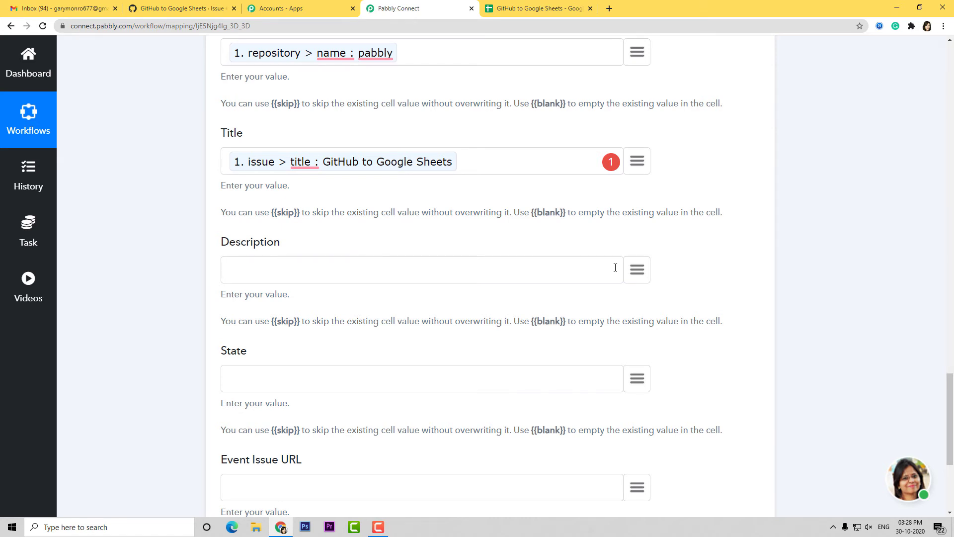
left_click(637, 269)
scroll(569, 406, "down", 1)
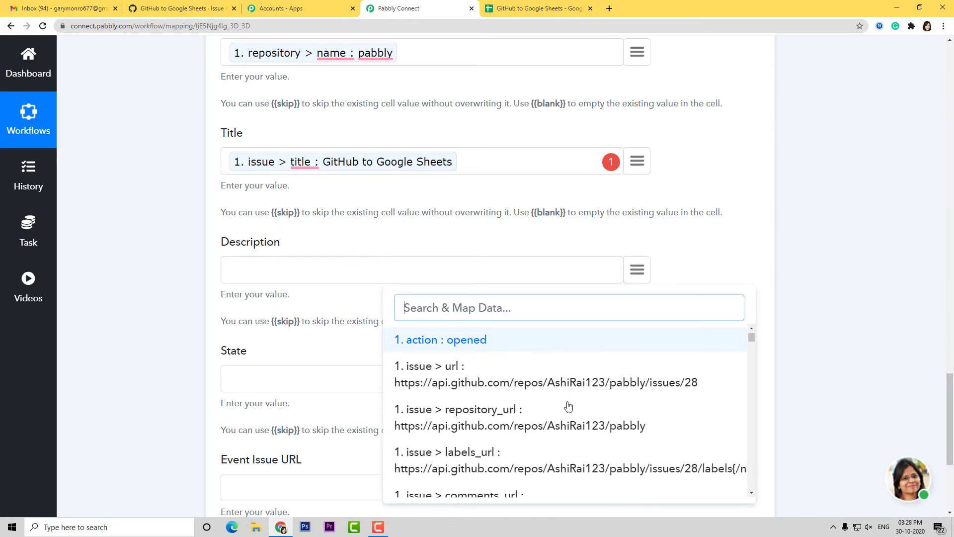
type("bo")
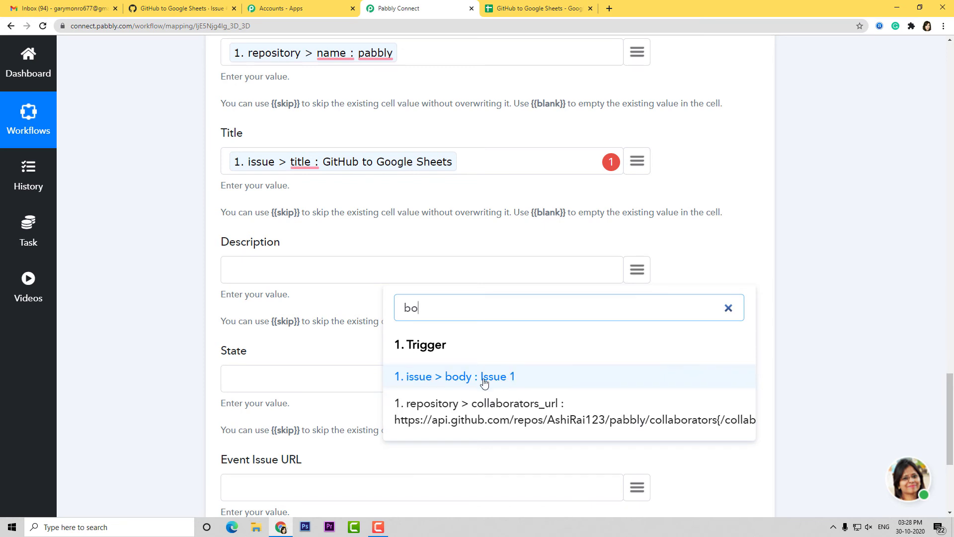
left_click(512, 380)
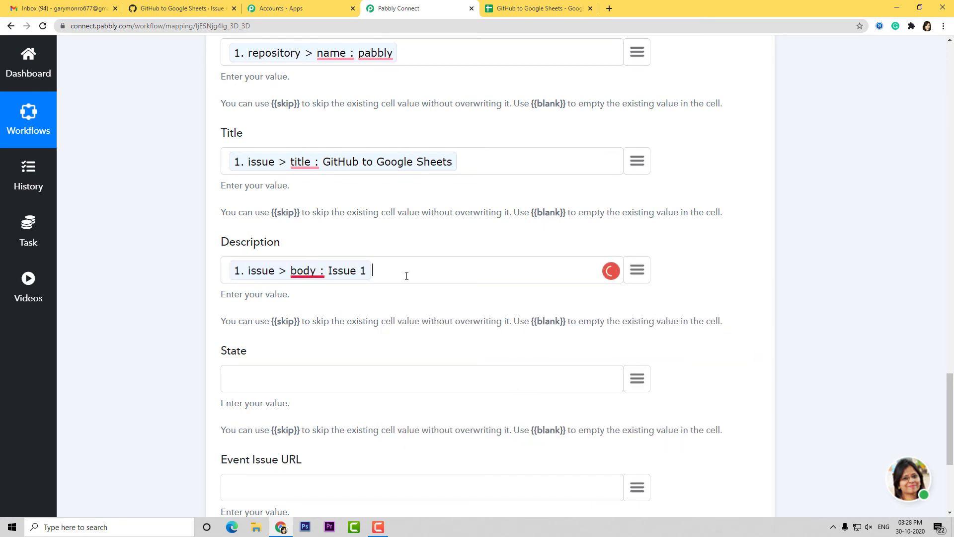
- Map the State field to the trigger's action value, "opened"
scroll(490, 310, "down", 2)
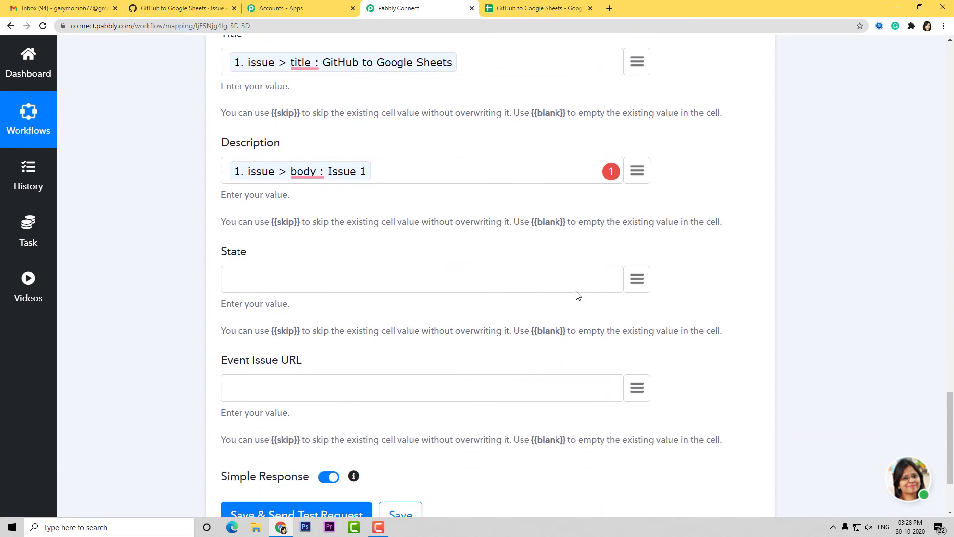
left_click(636, 281)
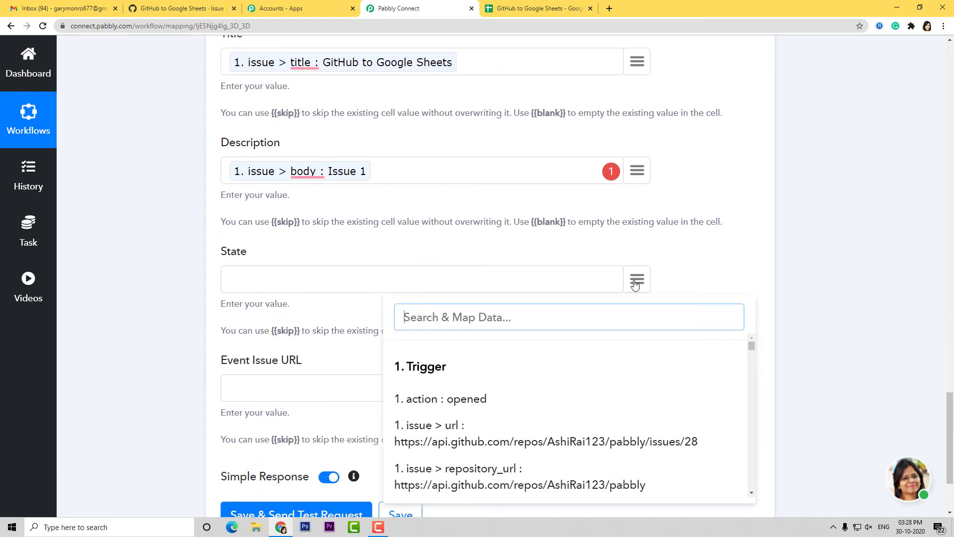
type("op")
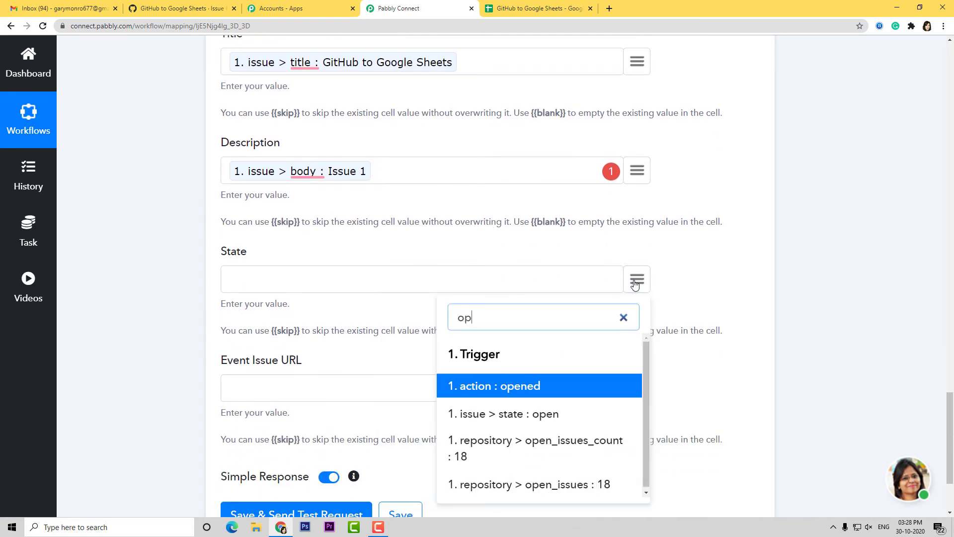
left_click(532, 391)
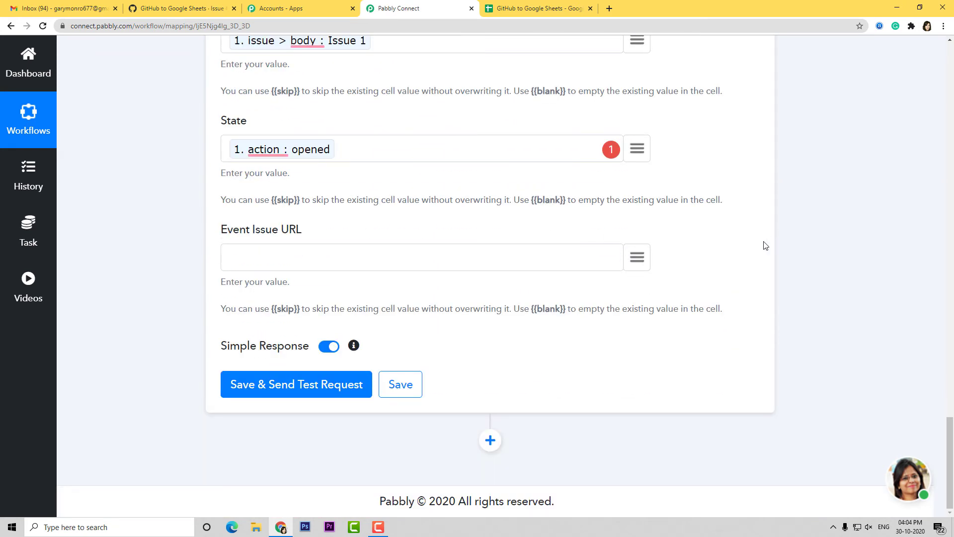
- Map the Event Issue URL field to the trigger's repository > issue_events_url value
left_click(640, 261)
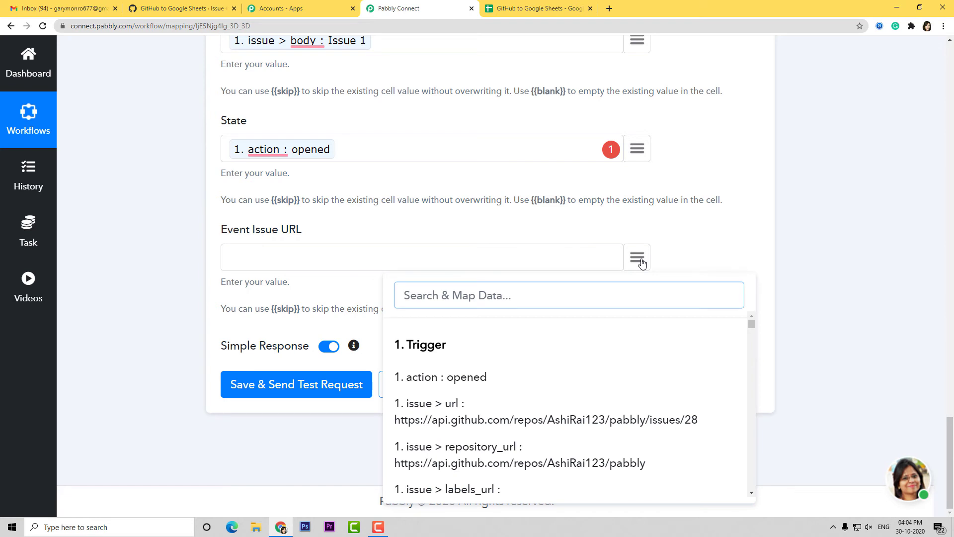
type("repo")
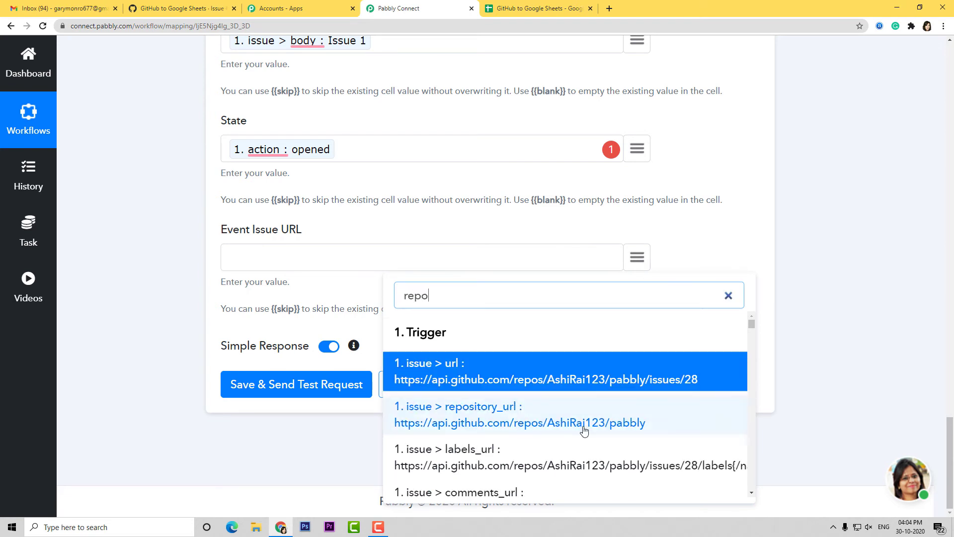
scroll(584, 430, "down", 5)
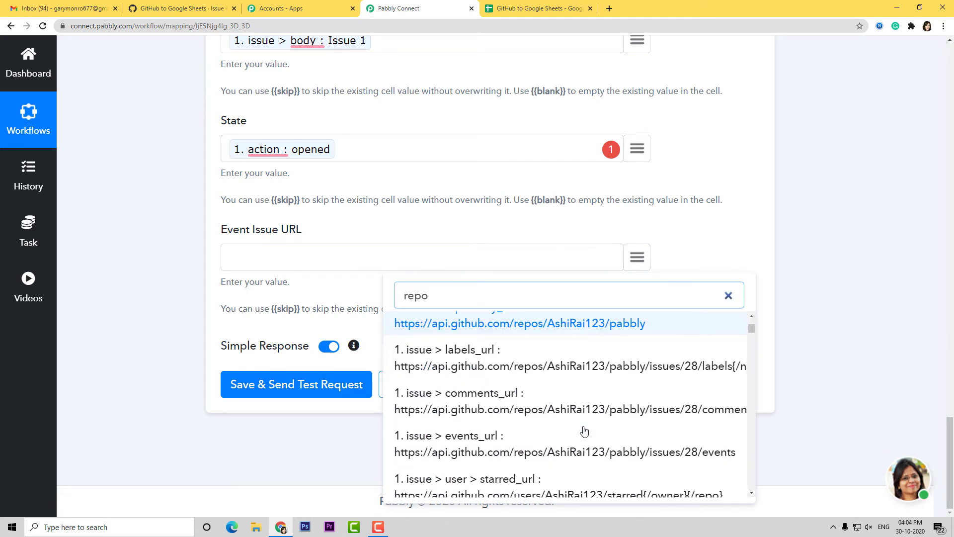
scroll(585, 431, "down", 5)
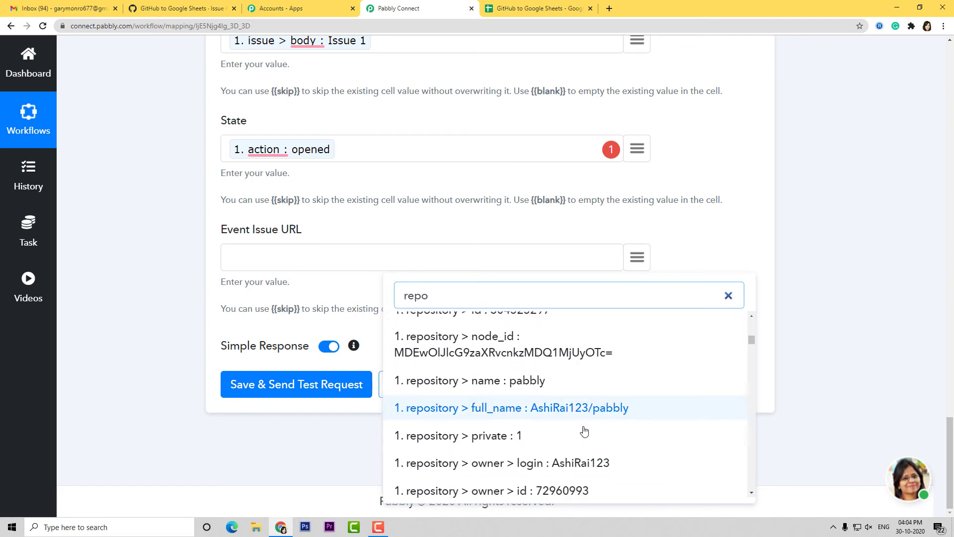
scroll(585, 431, "down", 10)
scroll(575, 395, "up", 1)
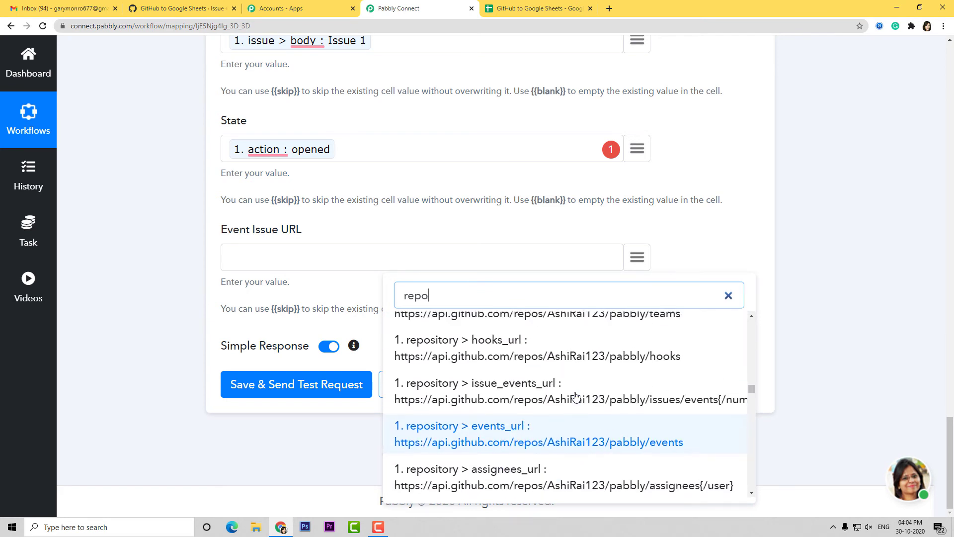
left_click(549, 400)
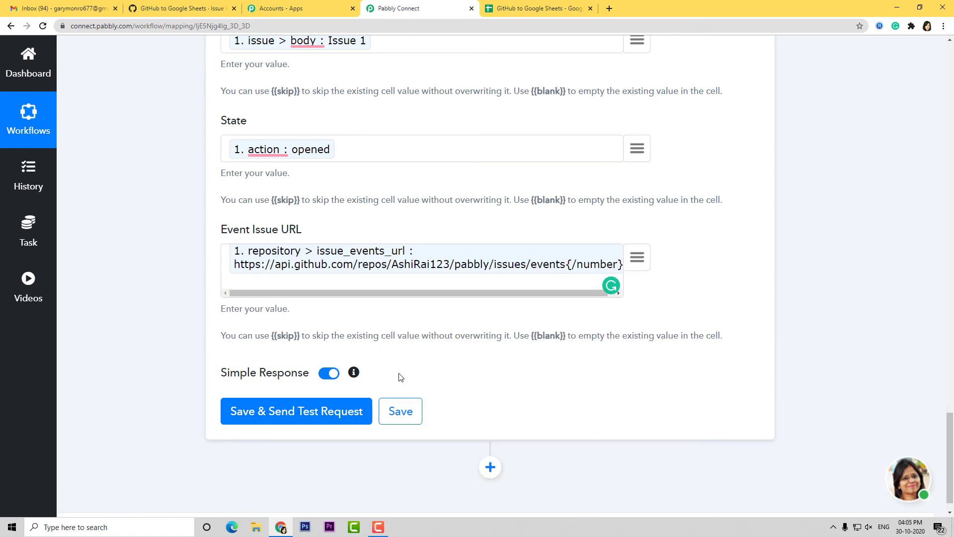
- Send a test request for the Google Sheets action, then save the action and dismiss the confirmation
left_click(336, 414)
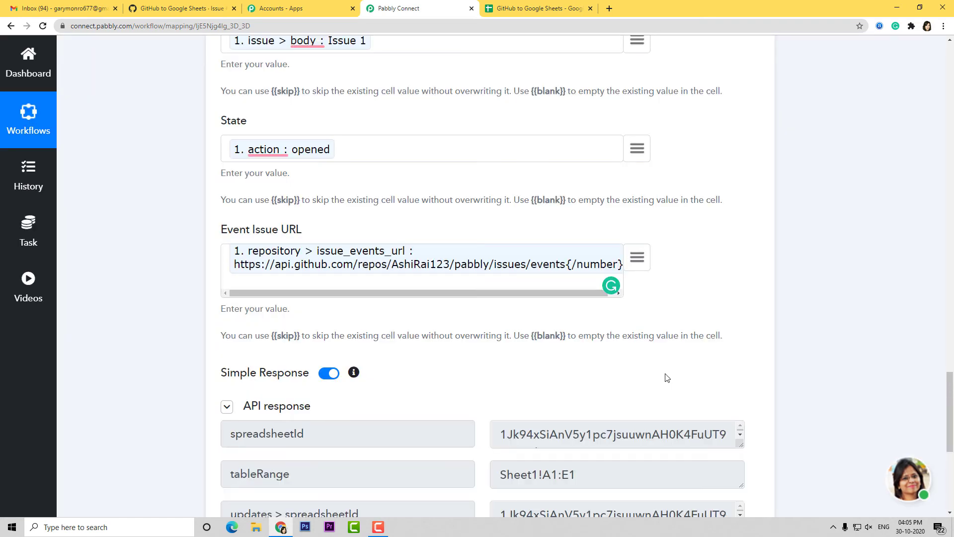
scroll(668, 377, "down", 7)
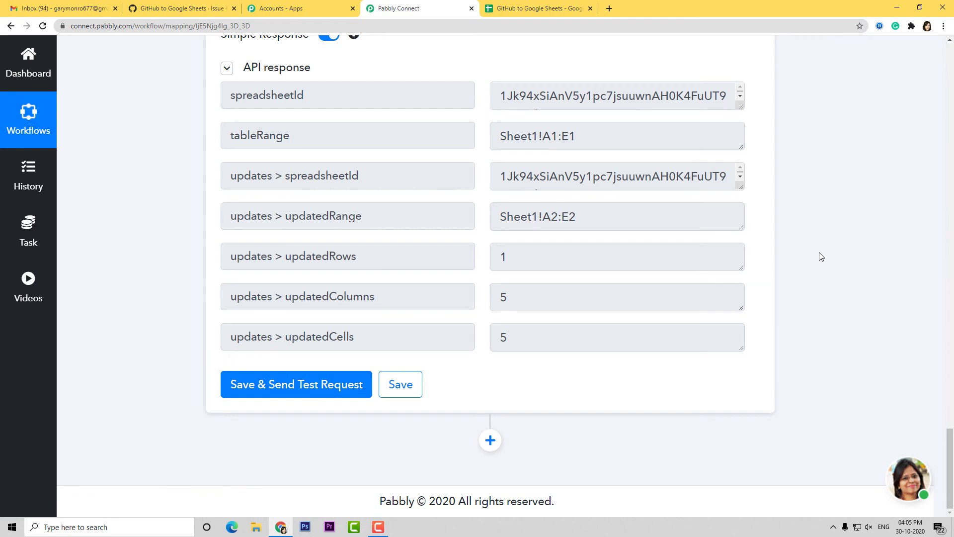
left_click(406, 391)
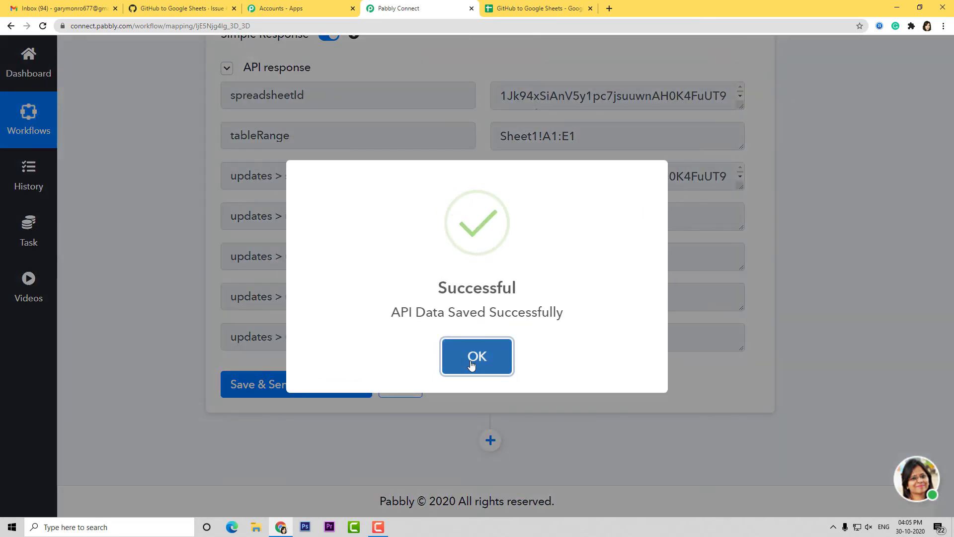
left_click(477, 357)
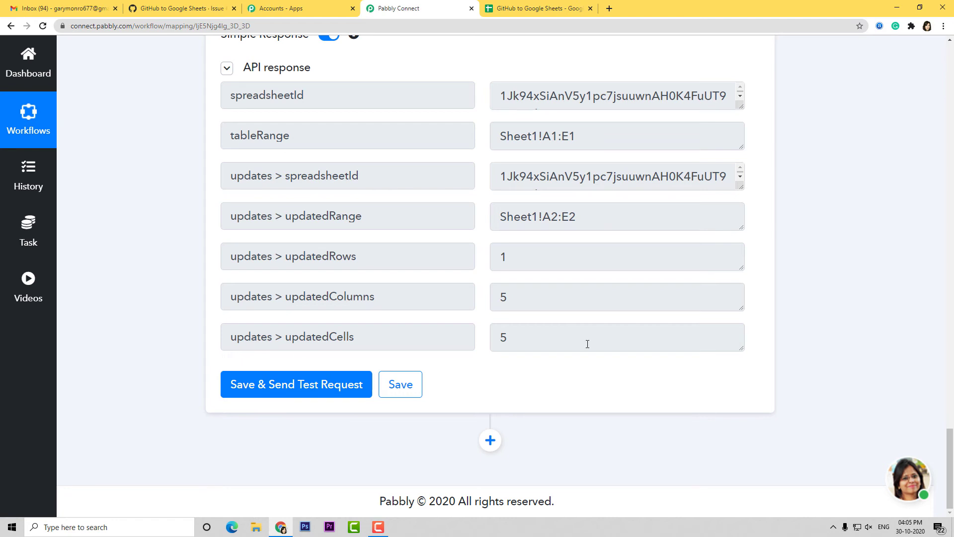
- Switch to the GitHub to Google Sheets spreadsheet and widen columns B and E to fit the contents of row 2
left_click(539, 8)
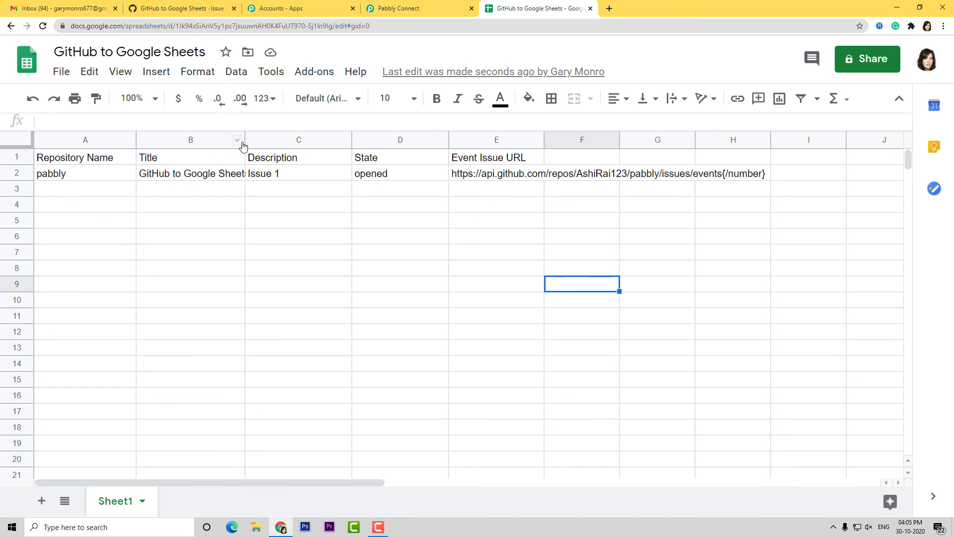
left_click_drag(244, 142, 258, 142)
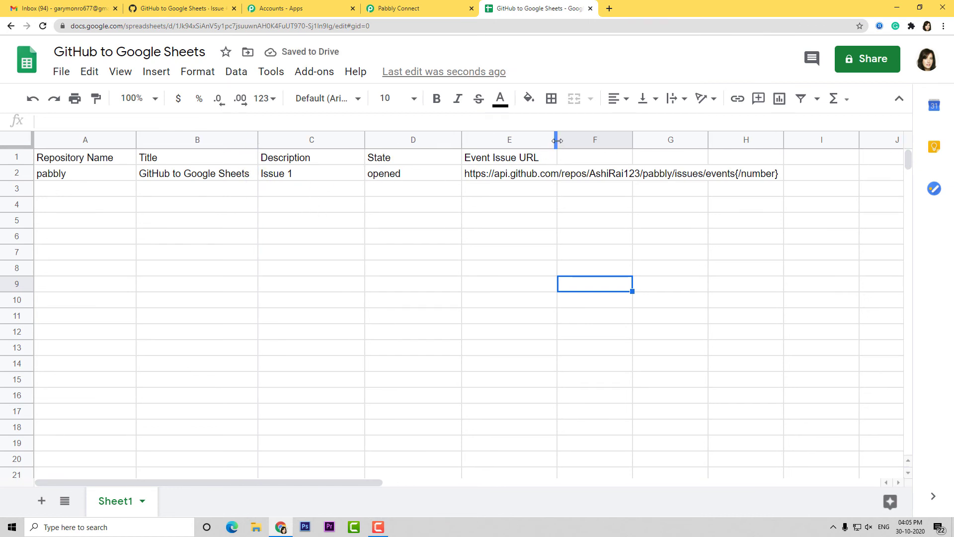
left_click_drag(558, 142, 782, 141)
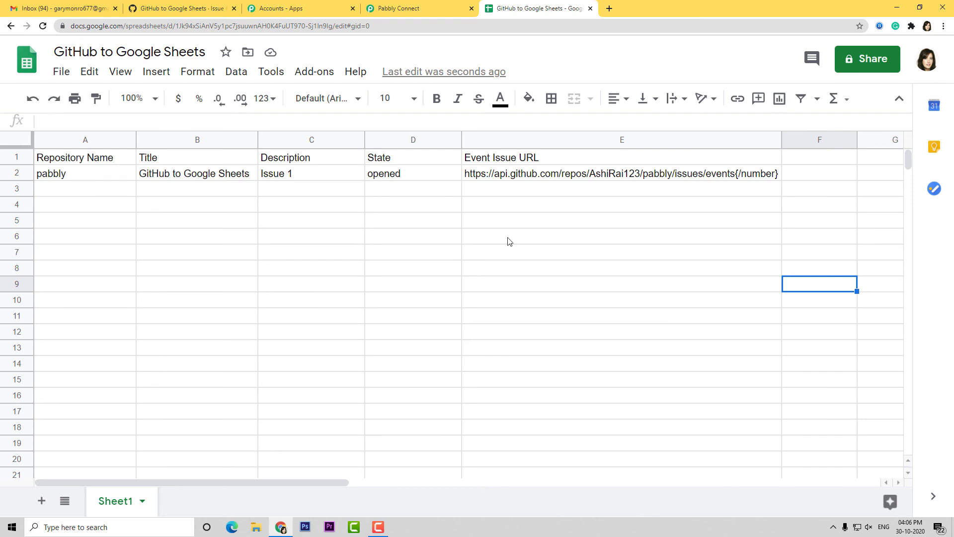
- Submit a new issue titled "Pabbly Demo Testing" with comment "Issue 2" in the GitHub pabbly repository, then check the spreadsheet for its row
left_click(174, 8)
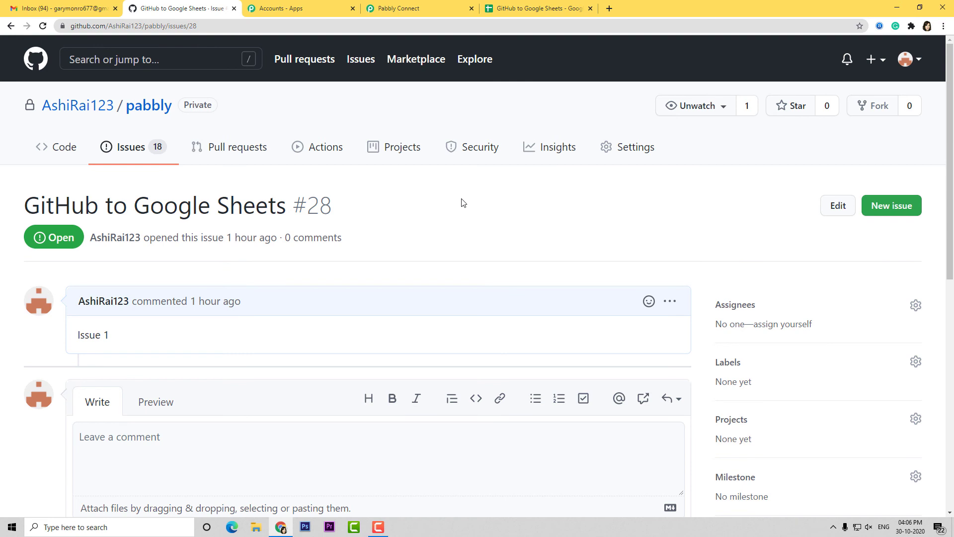
left_click(895, 208)
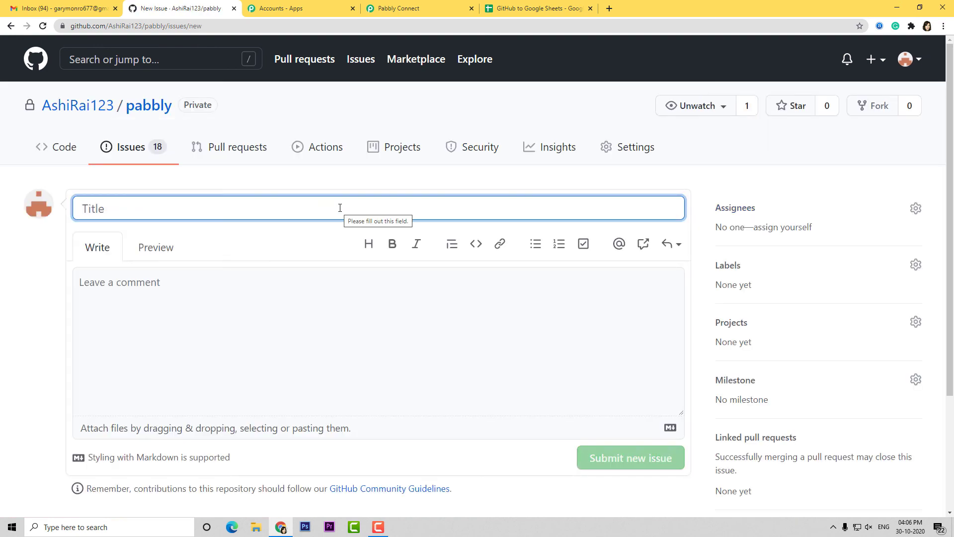
type("Pabb")
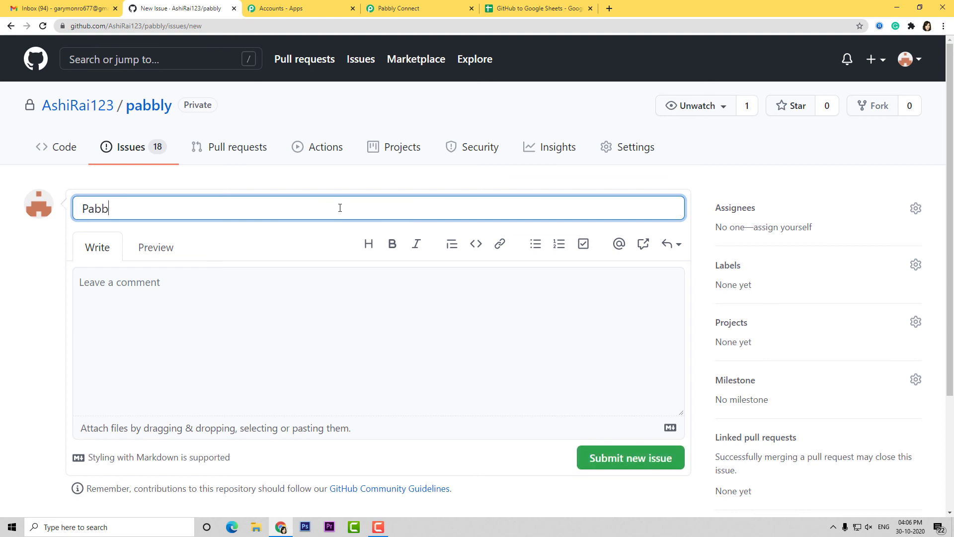
type("ly Demo Testing")
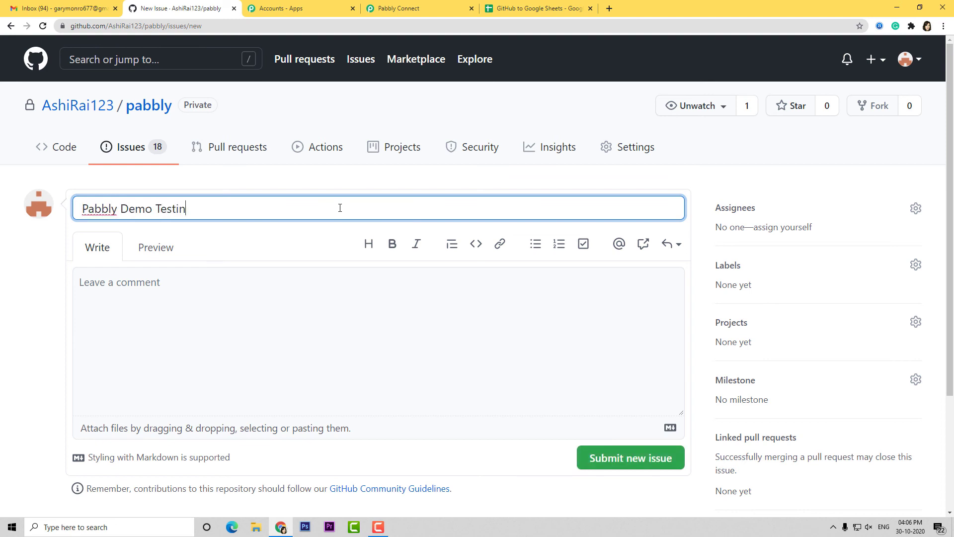
left_click(239, 279)
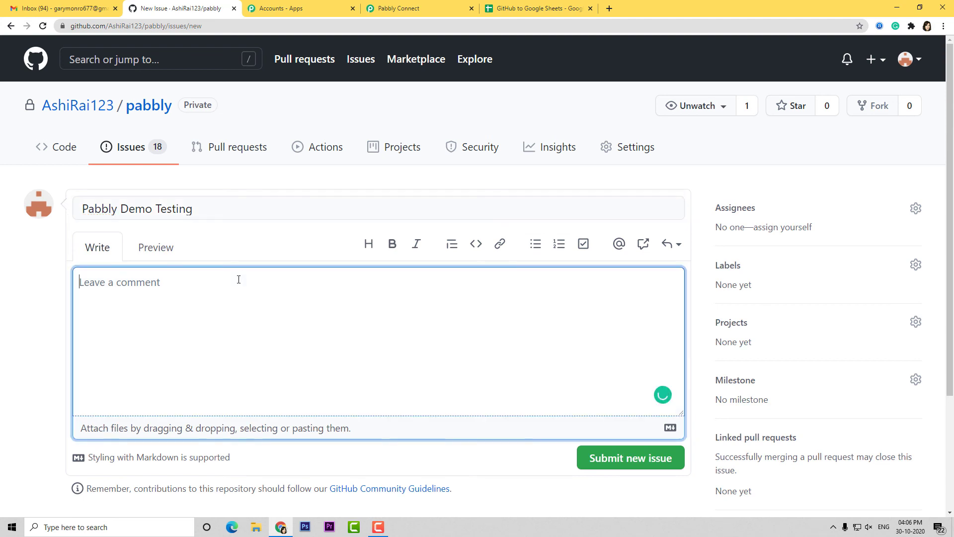
type("Issue 2")
left_click(620, 460)
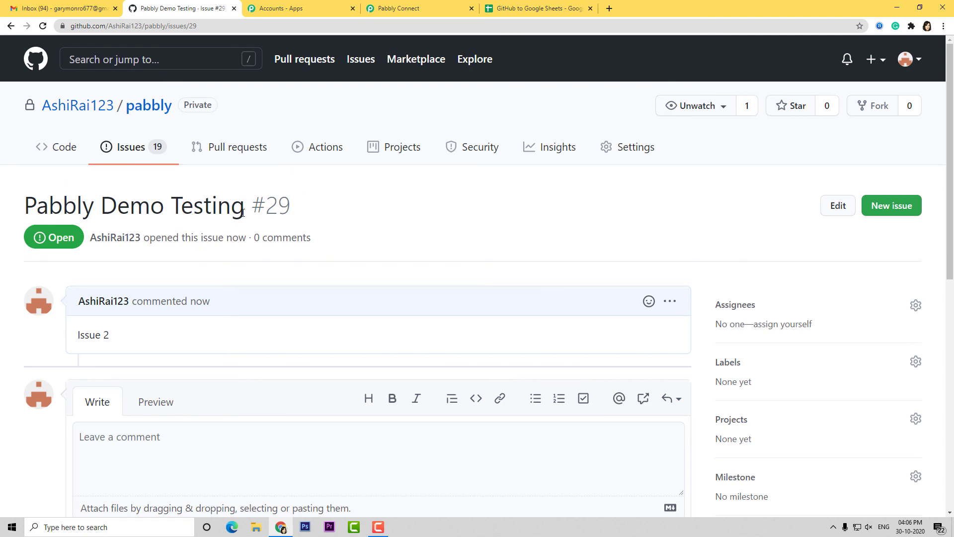
left_click(539, 8)
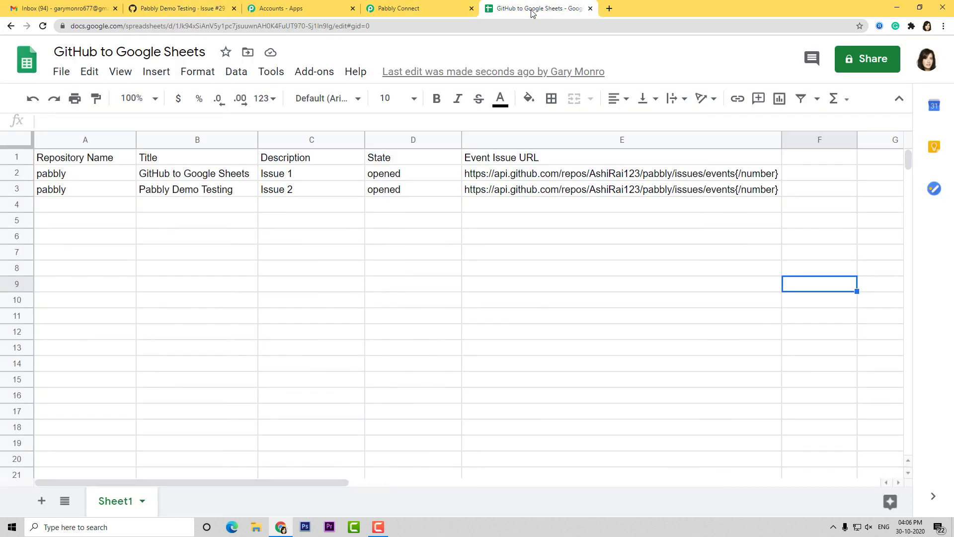